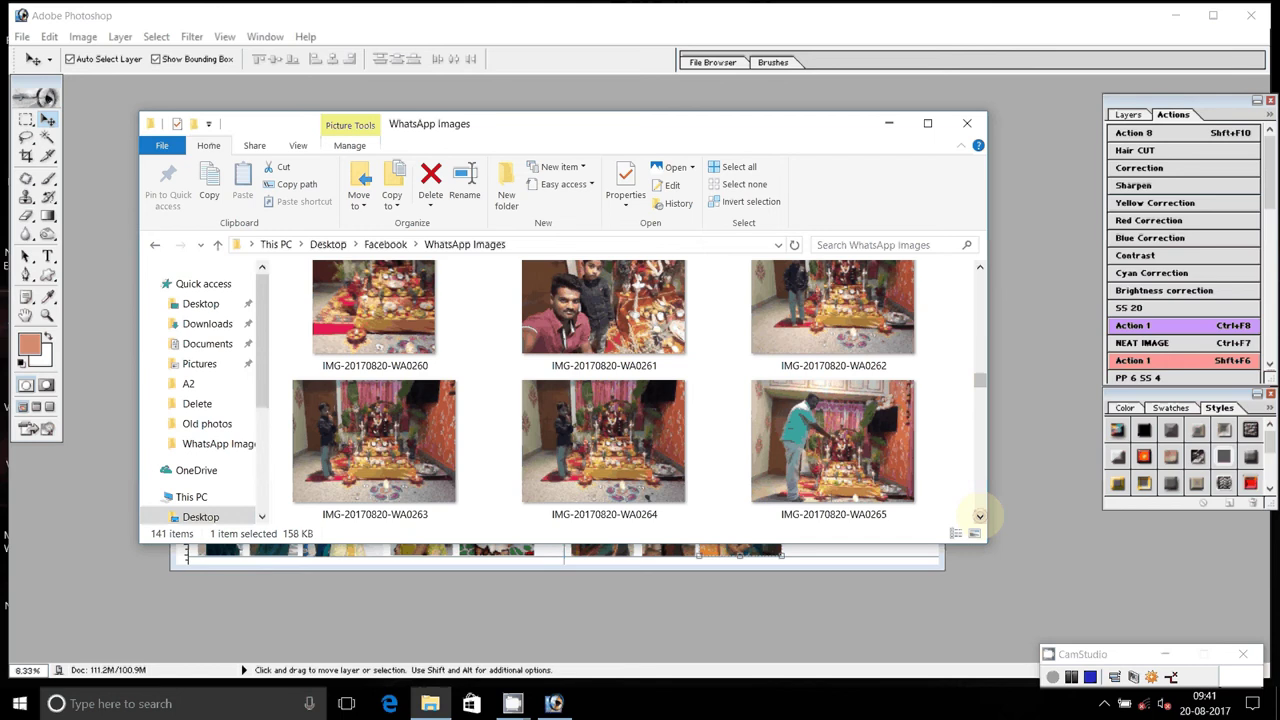
Scroll the WhatsApp Images folder and open IMG-20170820-WA0278 in Photoshop.
click(979, 516)
click(979, 516)
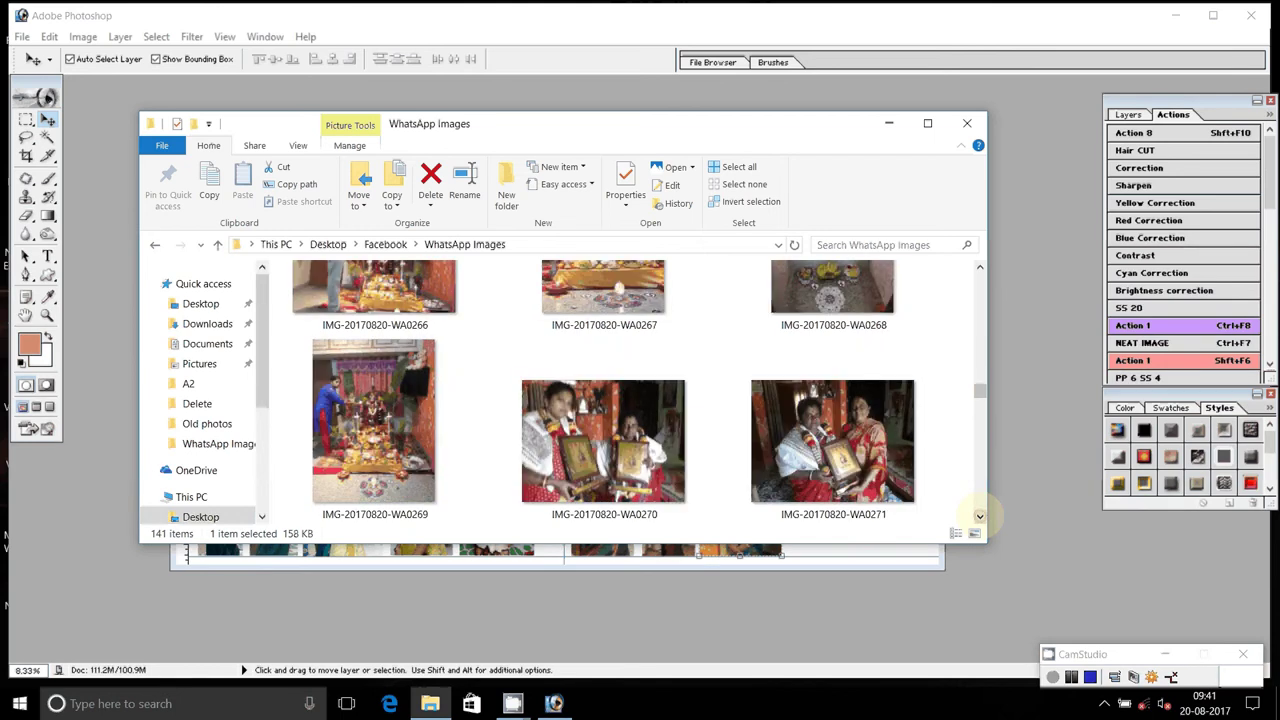
click(979, 516)
click(979, 516)
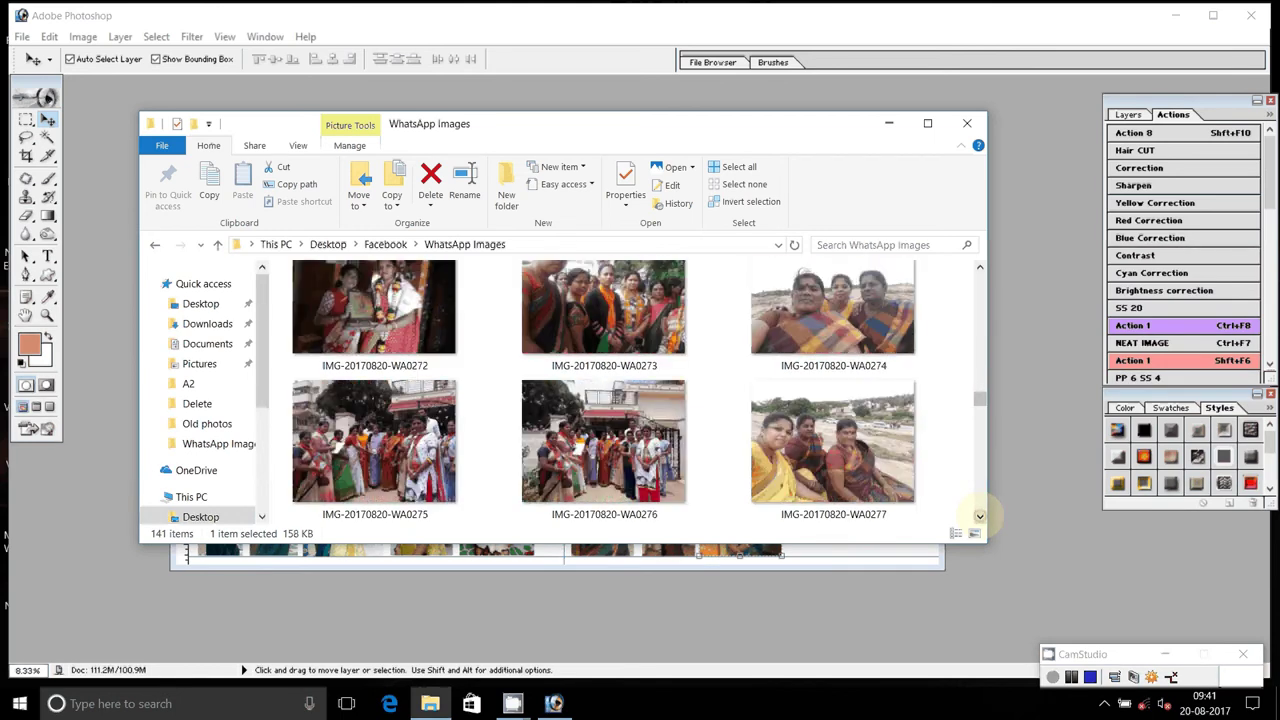
click(979, 516)
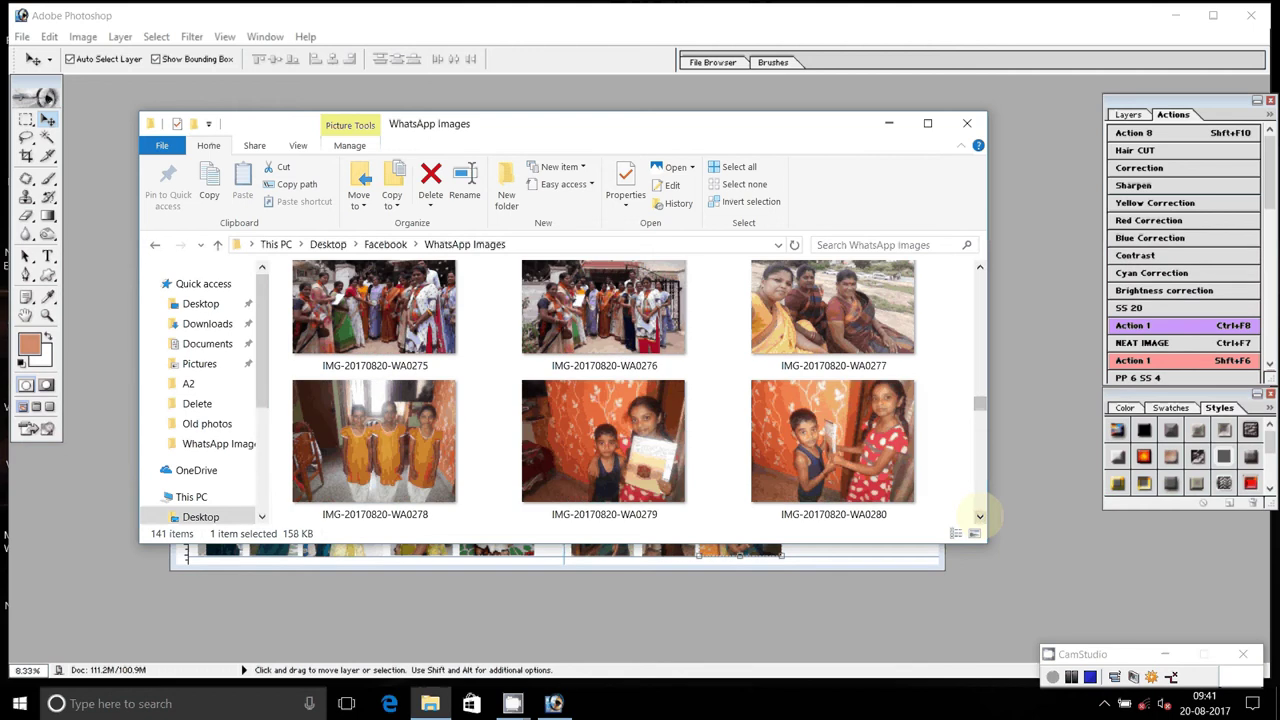
click(979, 516)
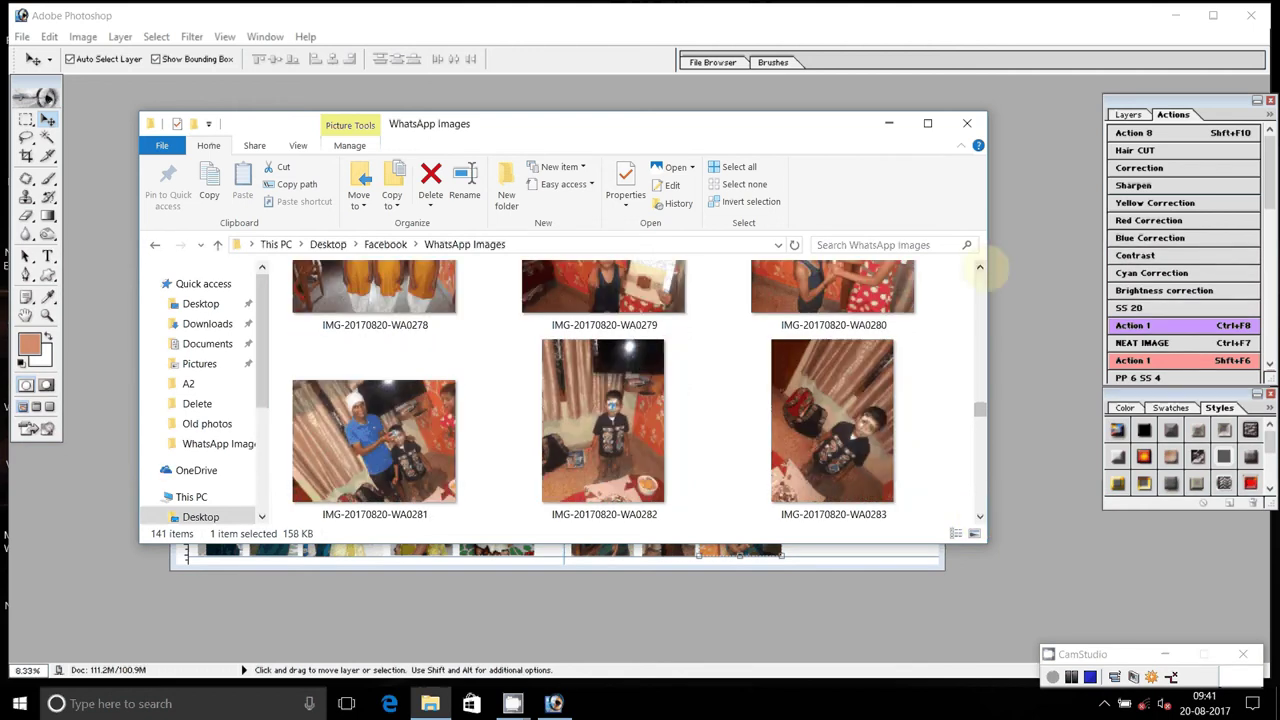
click(979, 267)
double_click(414, 319)
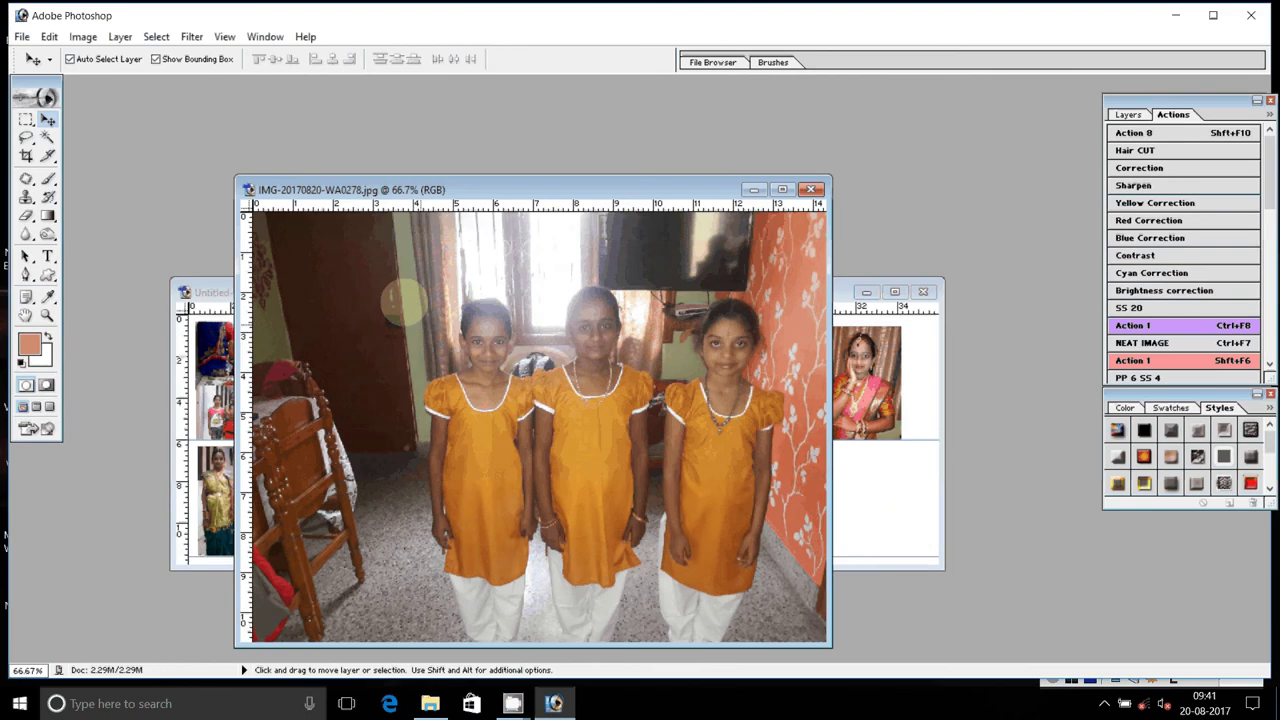
Copy the three girls from WA0278 to a new layer and drag it into Untitled-1.
key(m)
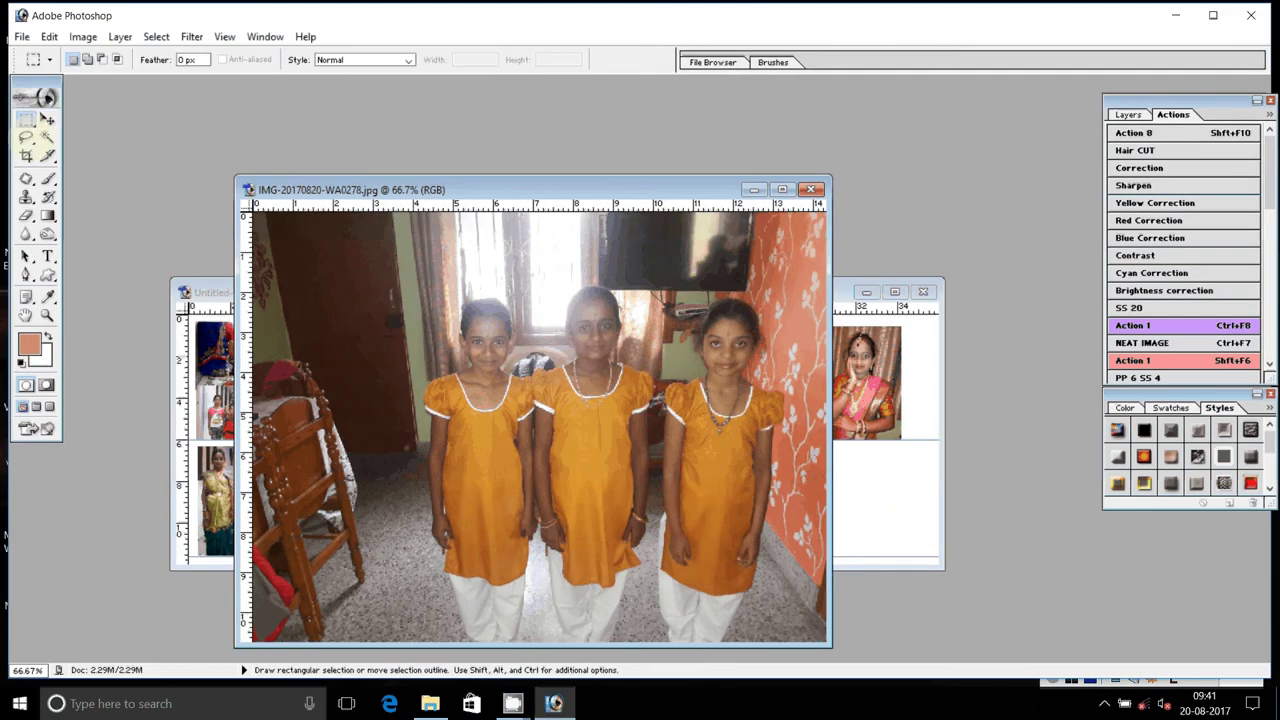
drag(408, 278, 790, 690)
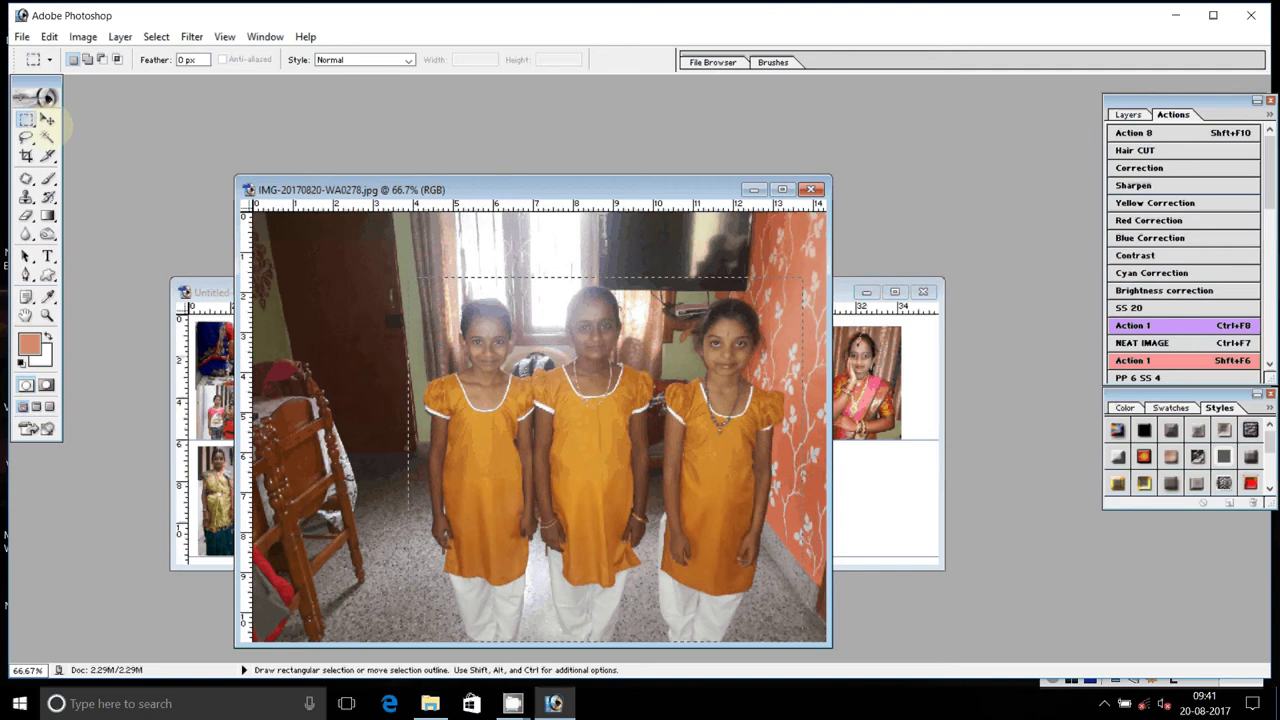
right_click(559, 376)
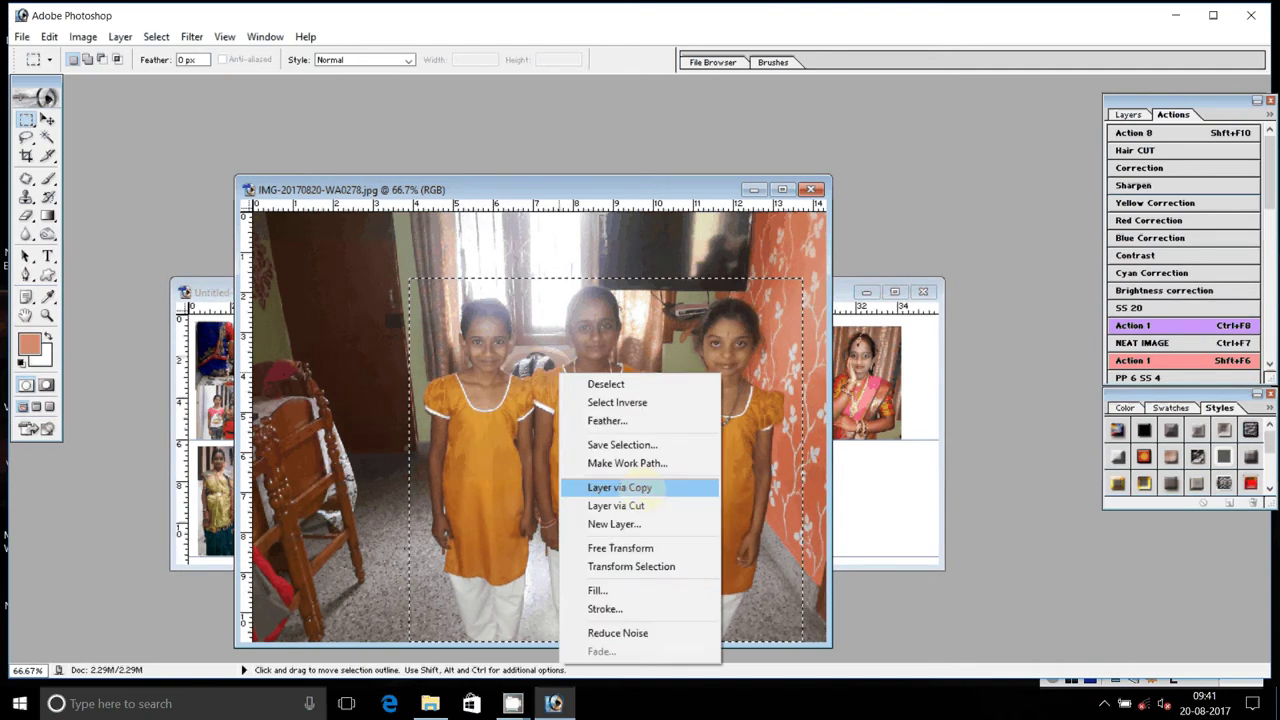
click(650, 488)
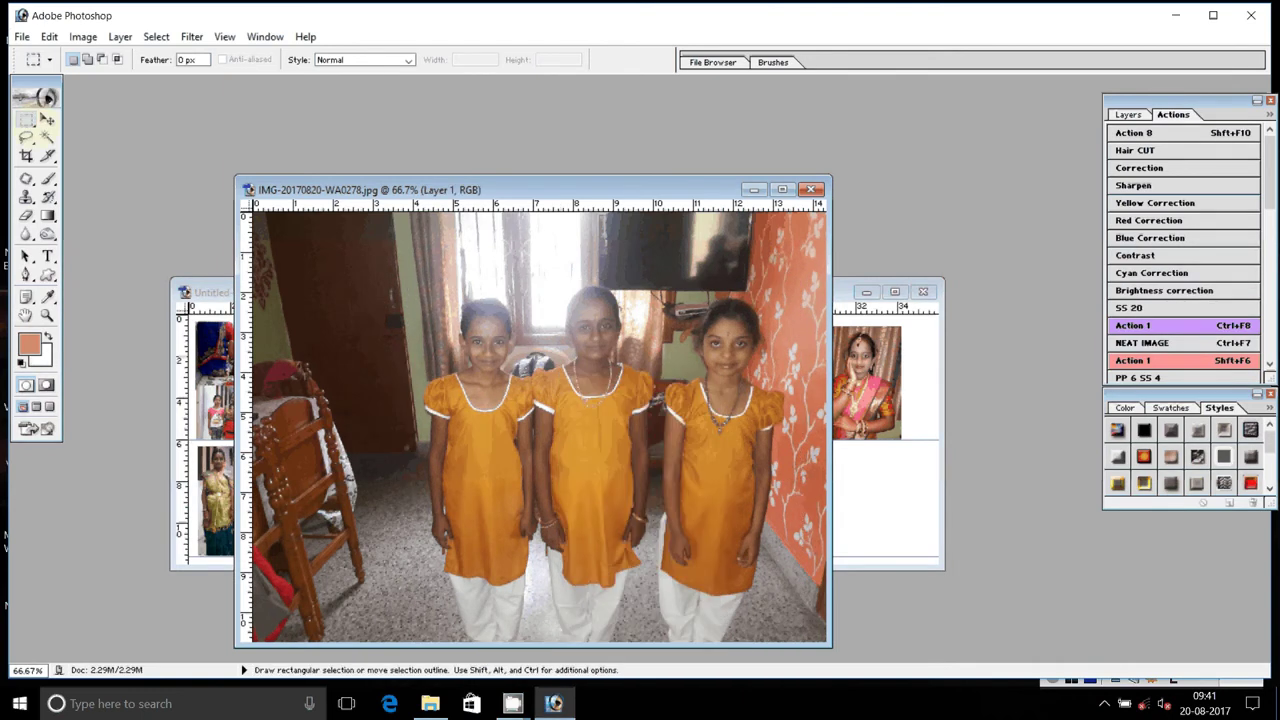
key(v)
mouse_move(632, 458)
mouse_down()
mouse_move(843, 519)
mouse_move(821, 532)
mouse_up()
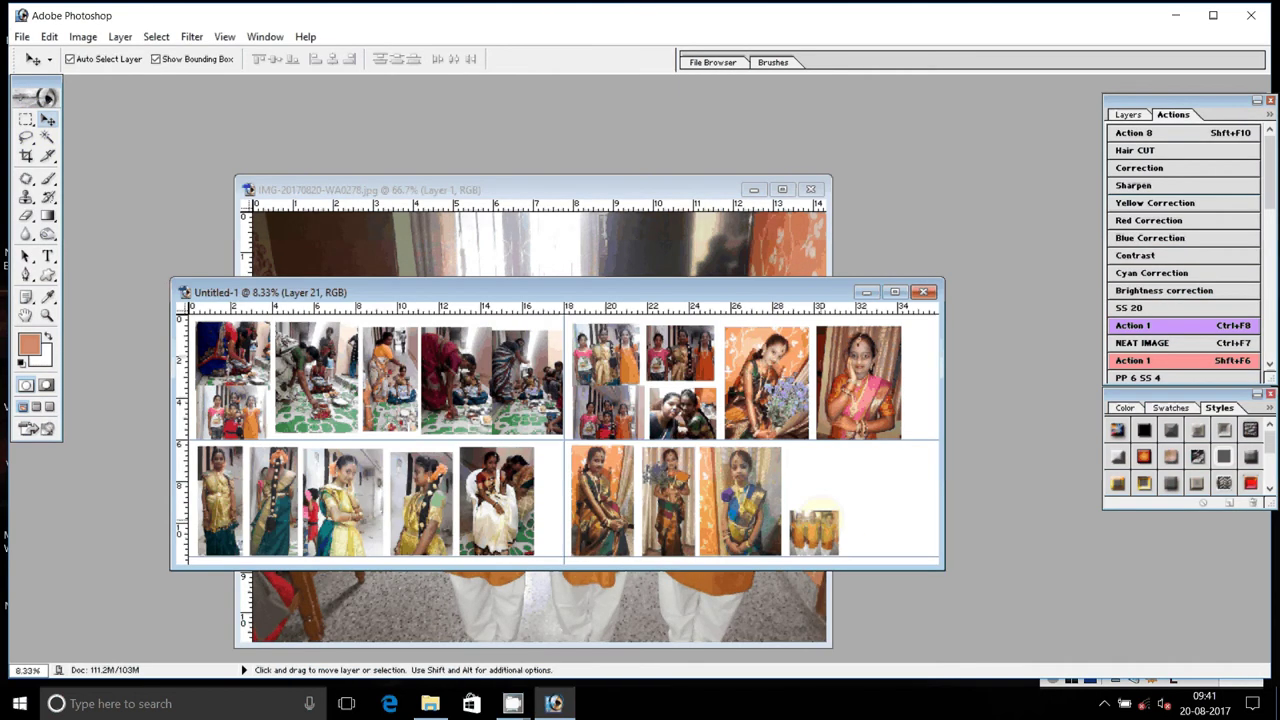
Enlarge the girls picture to 135.1% and close the WA0278 source without saving.
click(815, 515)
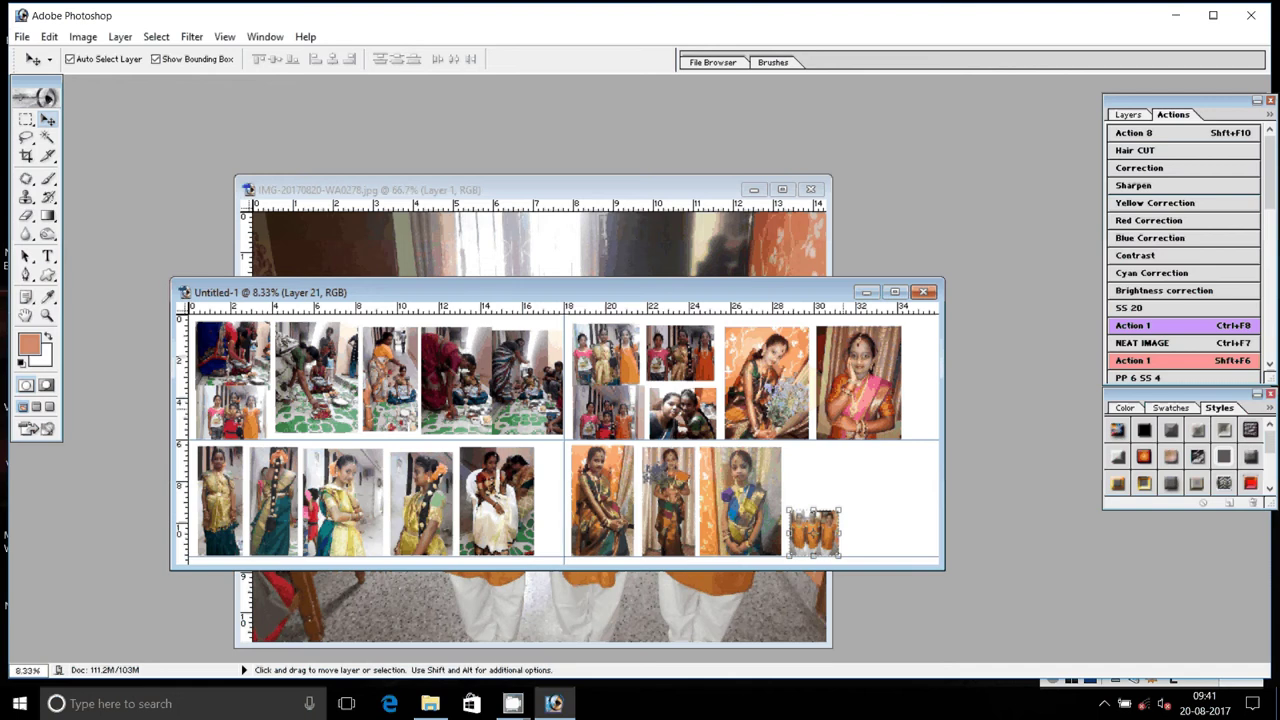
drag(840, 510, 857, 494)
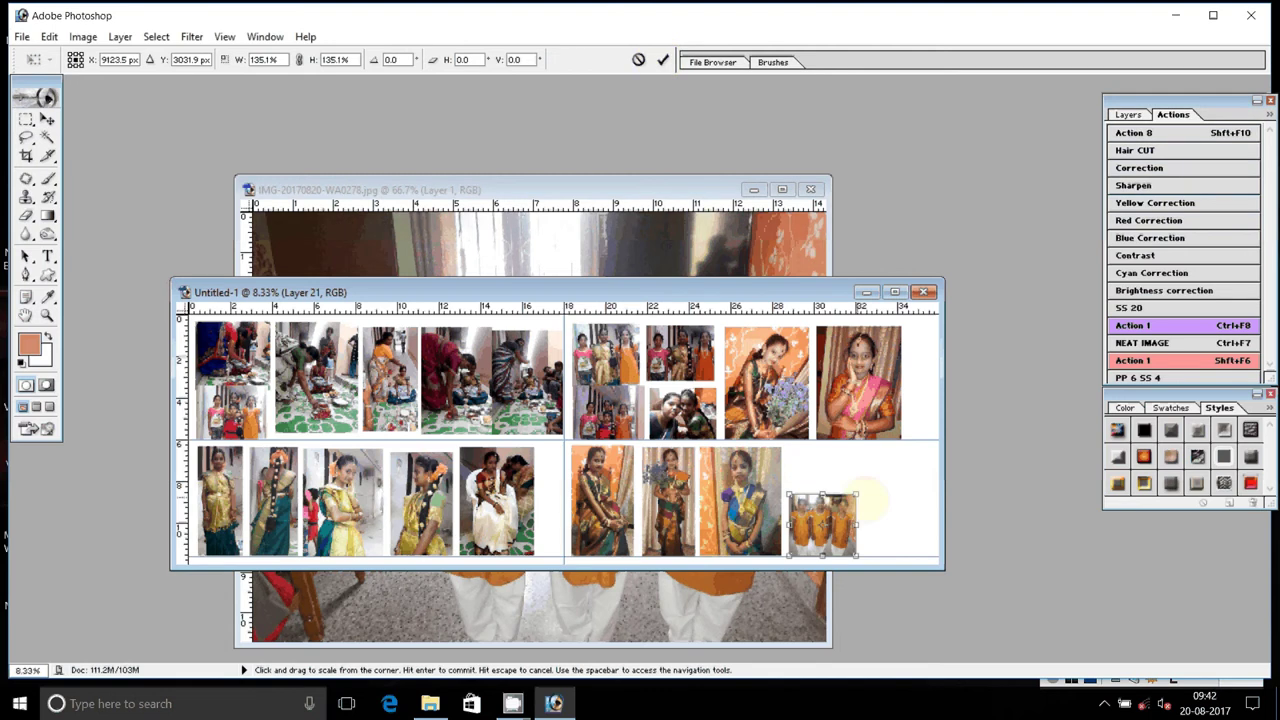
key(Return)
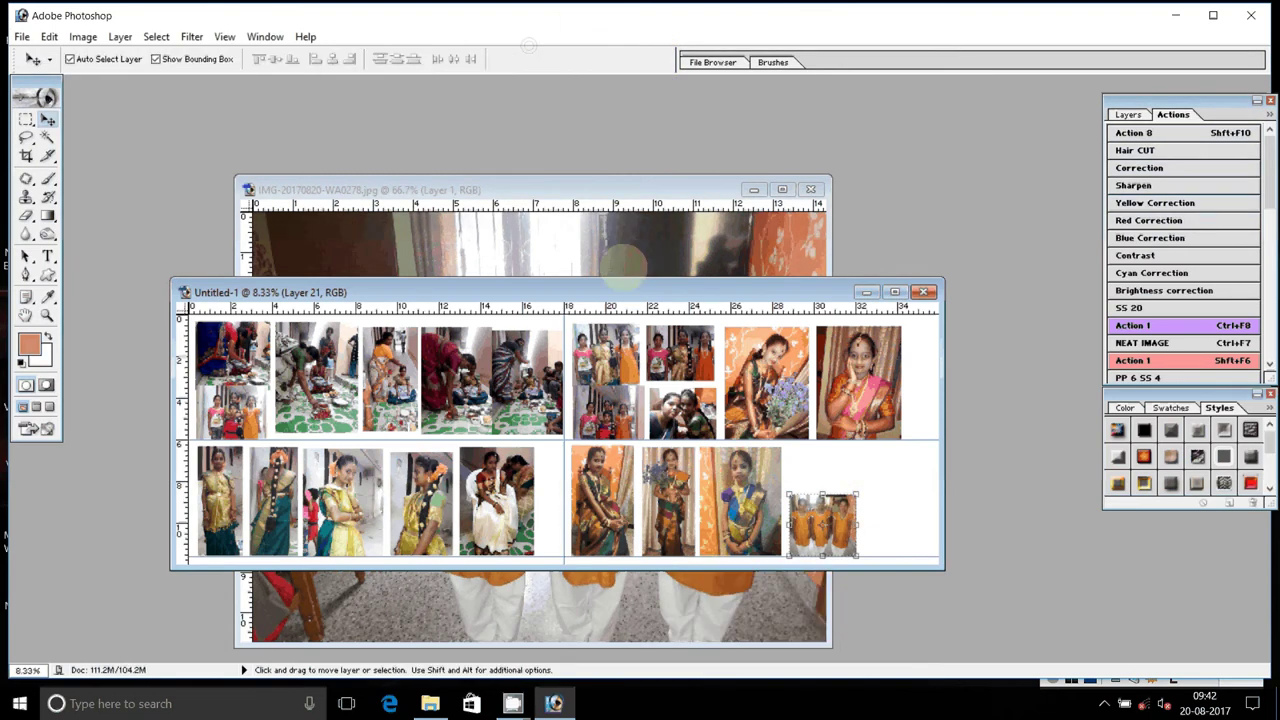
click(810, 189)
click(640, 275)
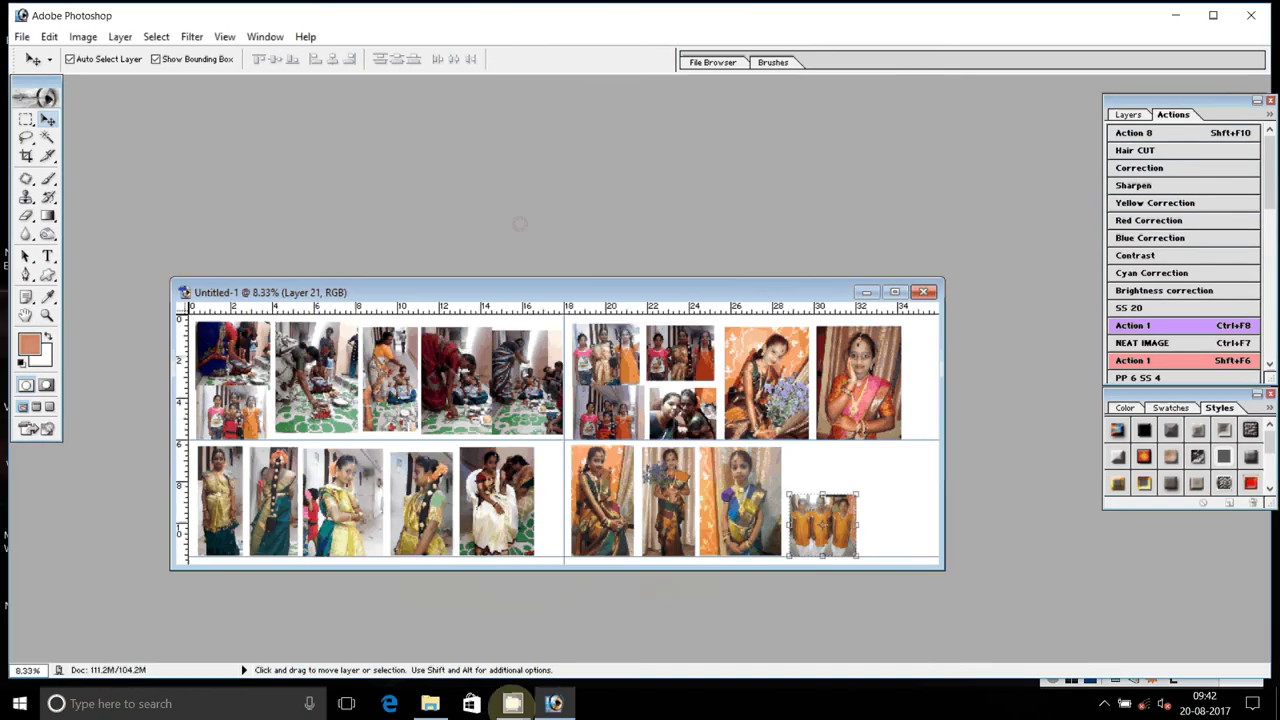
Move IMG-20170820-WA0278 into the A2 folder and select WA0279.
click(430, 703)
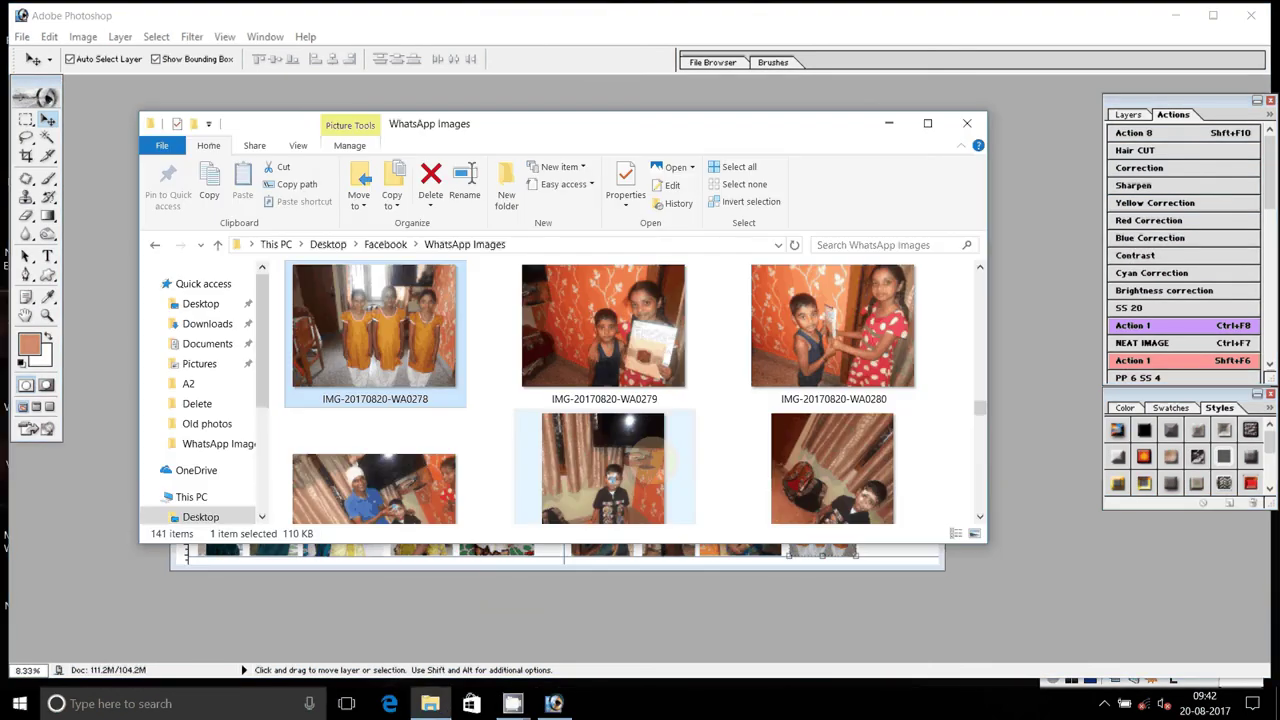
click(358, 200)
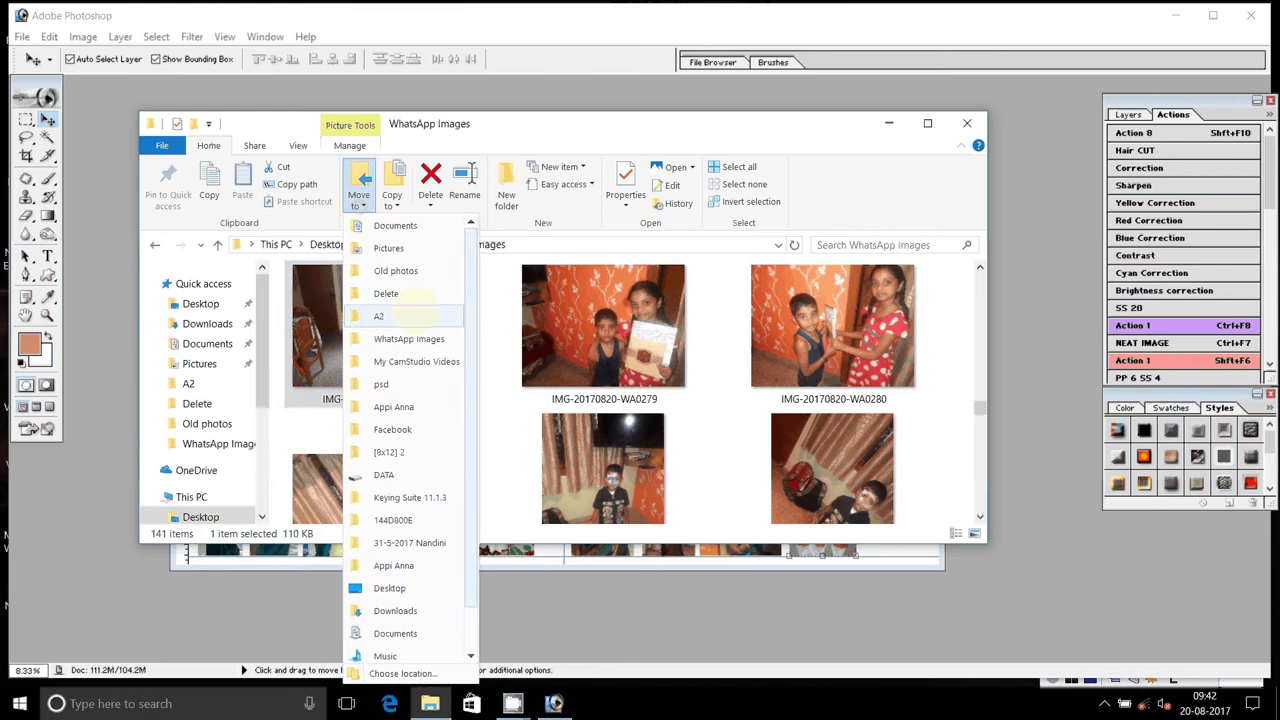
click(405, 316)
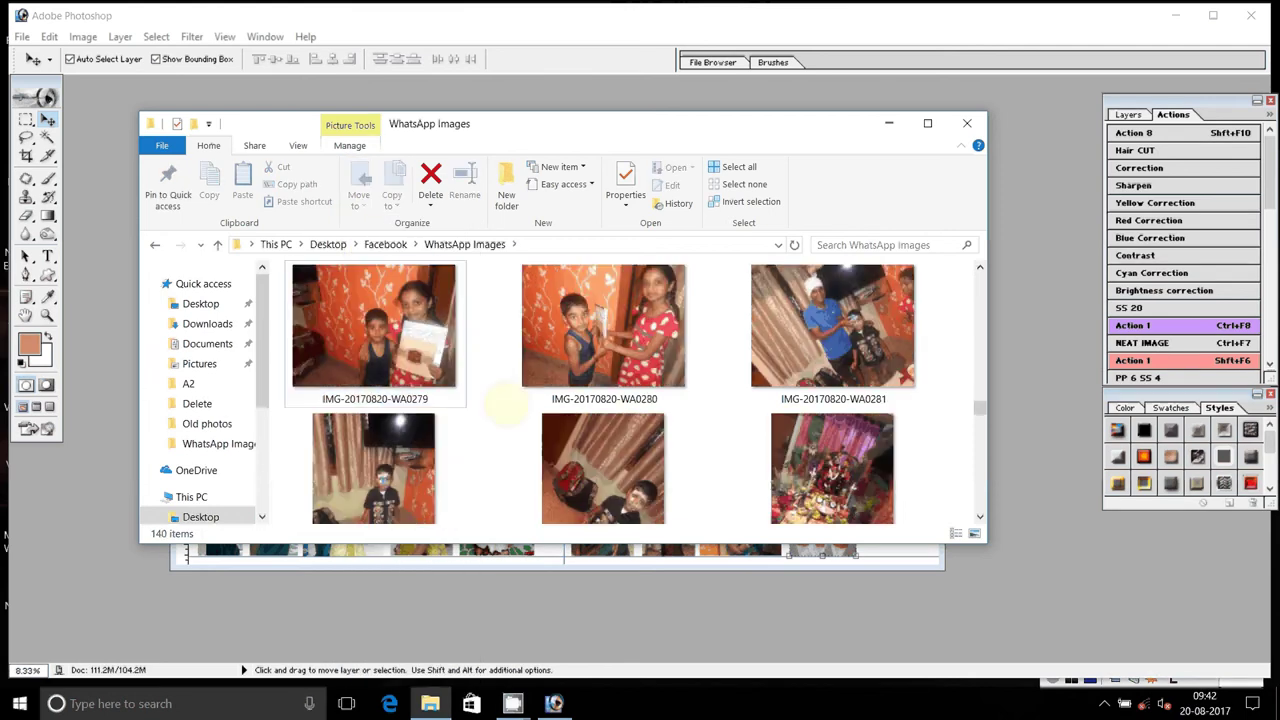
click(430, 398)
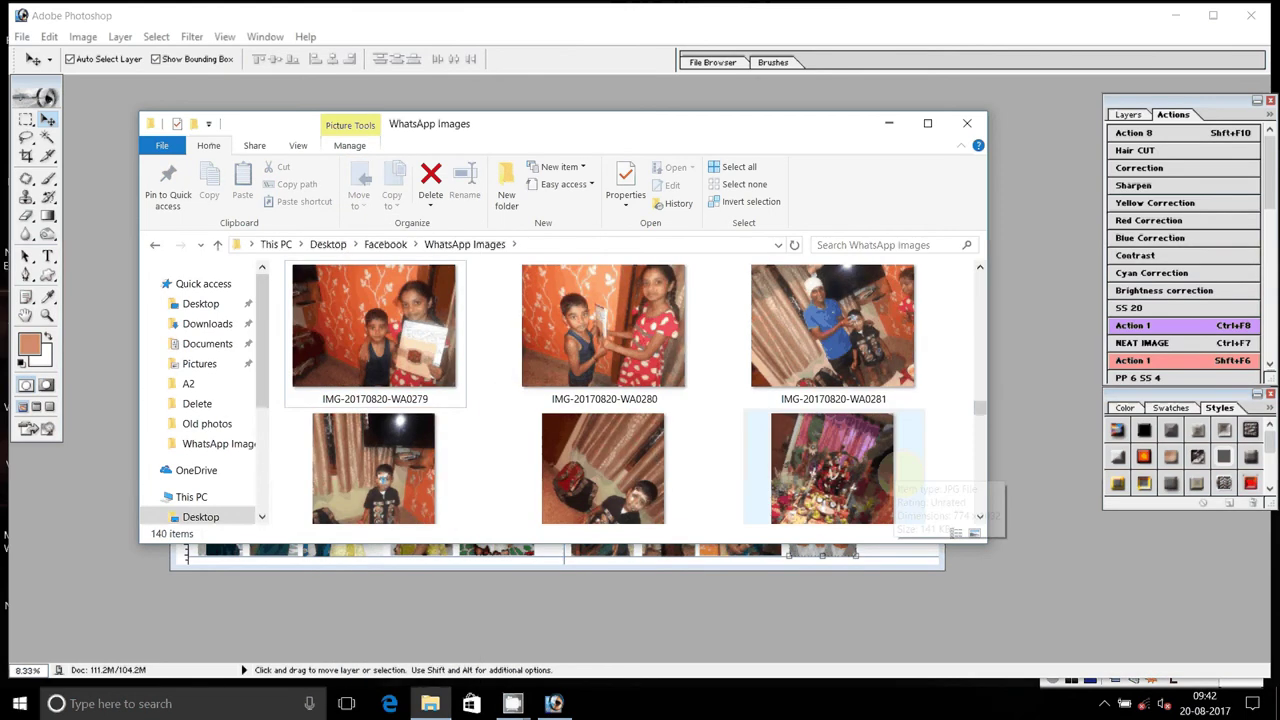
Scroll through WhatsApp Images and move IMG-20170819-WA0002 into the f D folder.
click(980, 516)
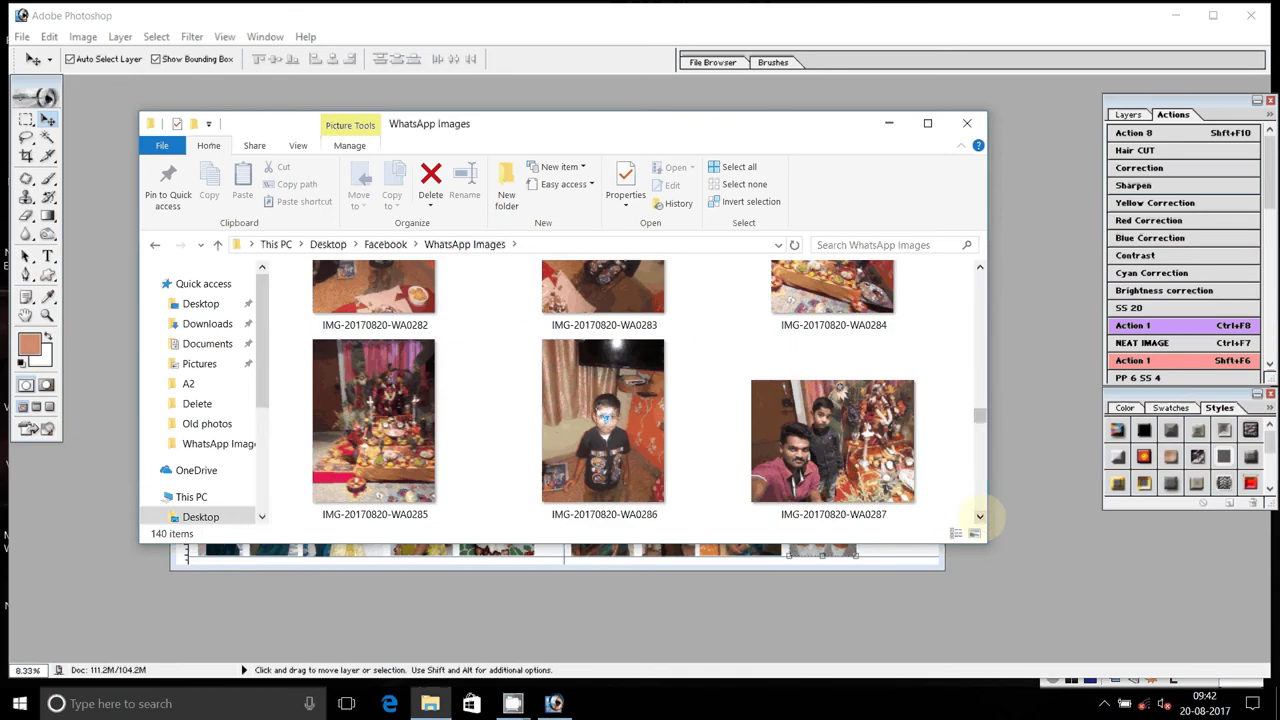
click(980, 516)
click(980, 516)
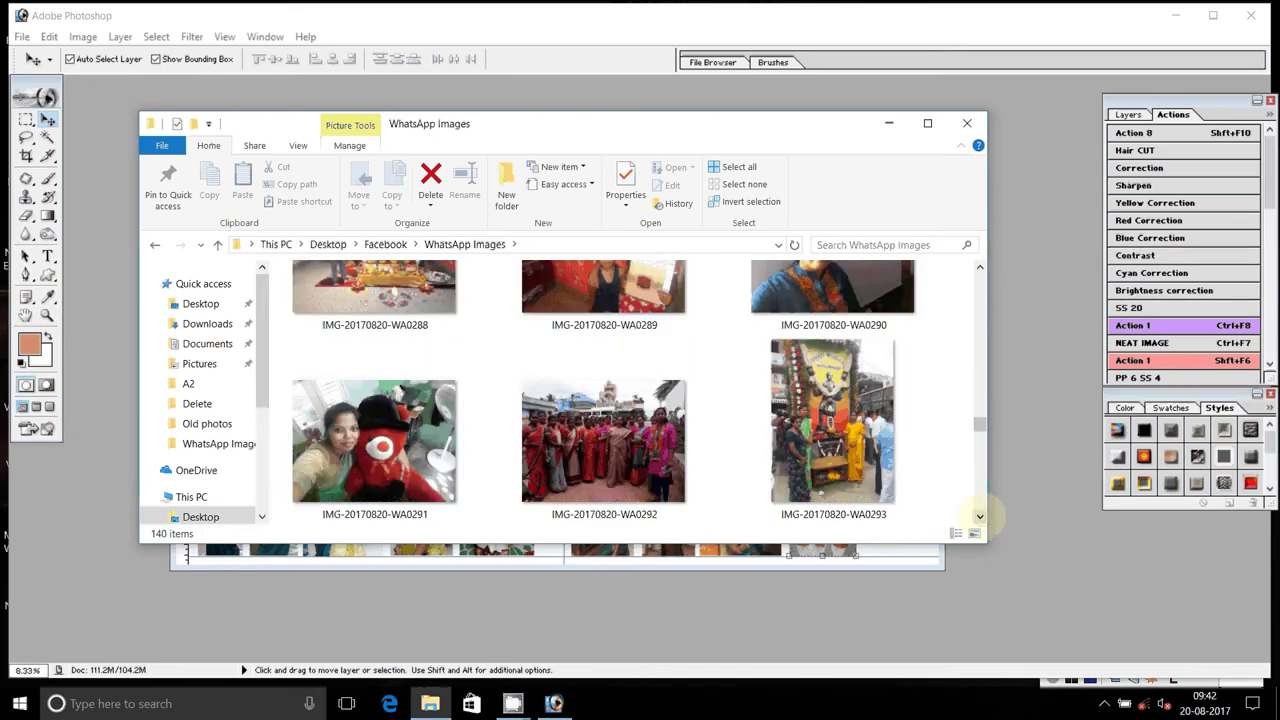
click(980, 516)
click(980, 516)
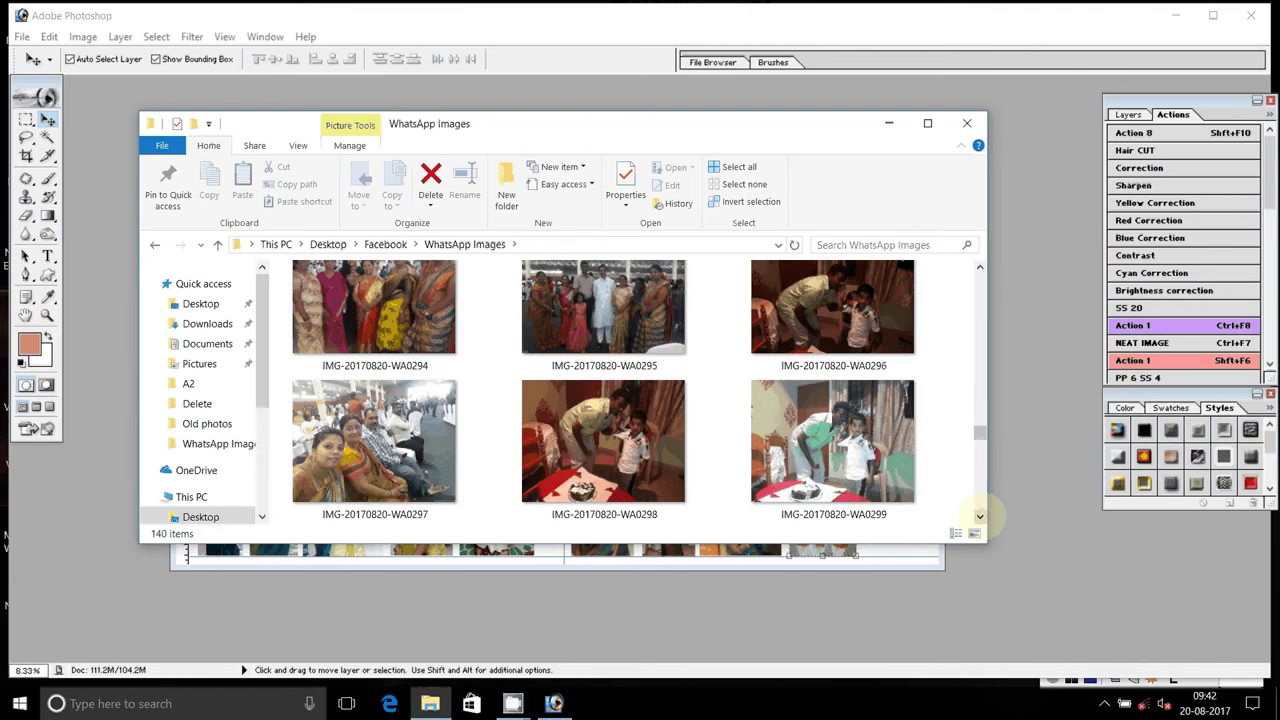
click(980, 516)
click(980, 516)
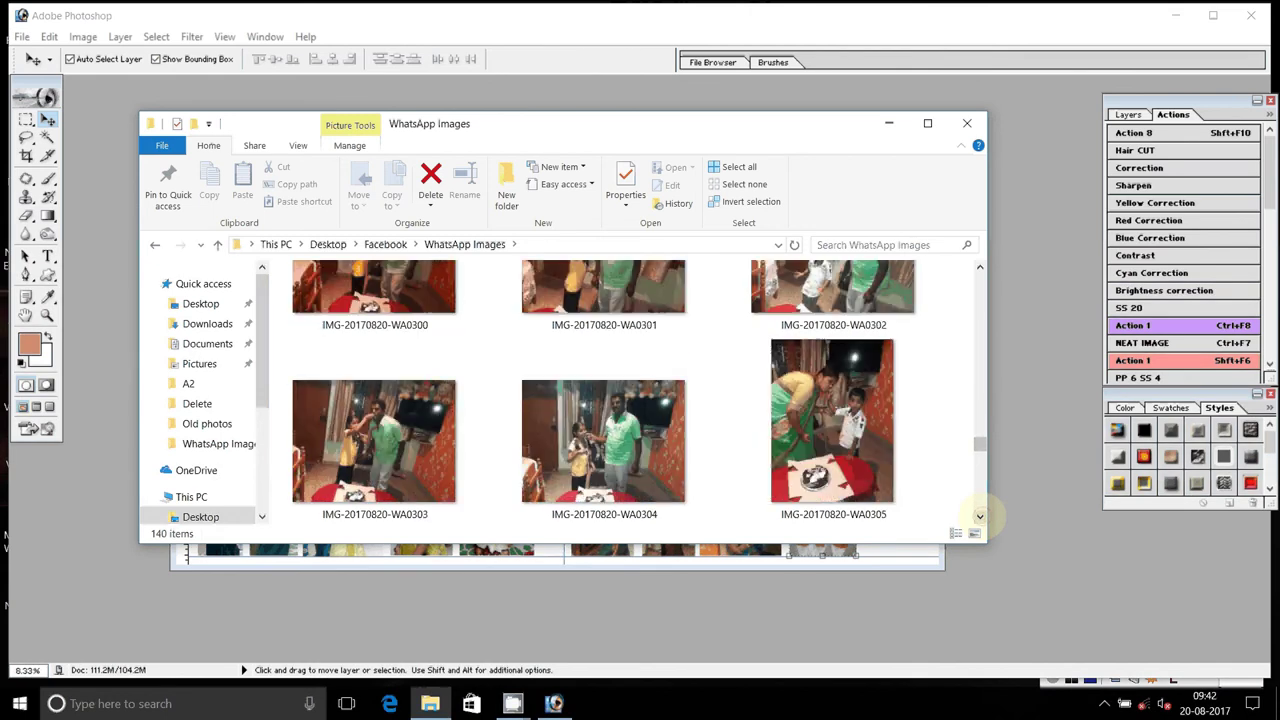
double_click(980, 516)
click(980, 516)
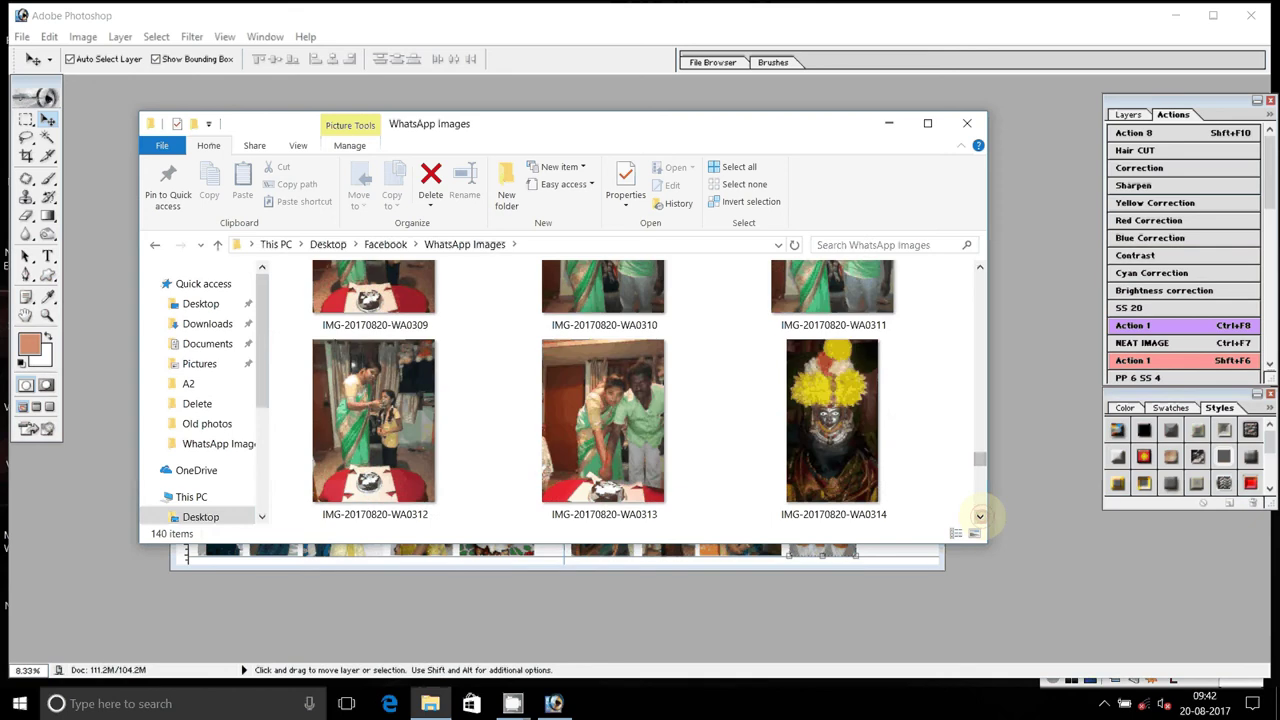
click(980, 516)
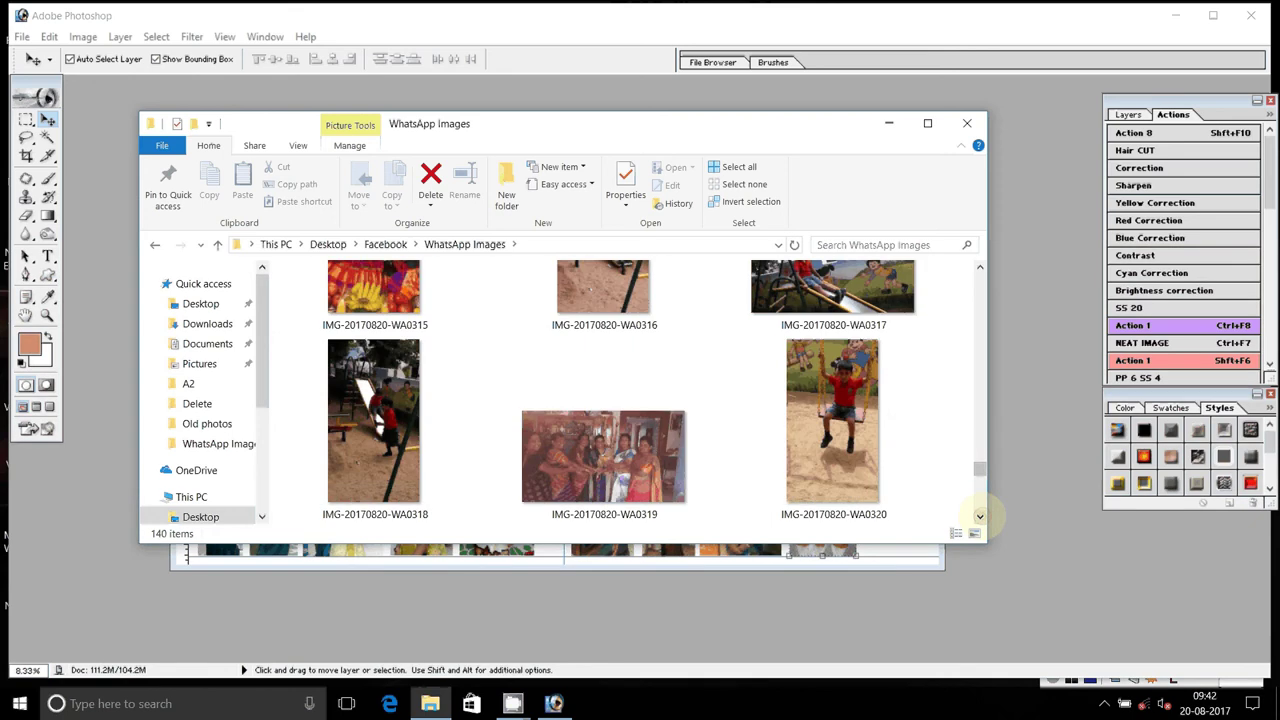
click(980, 516)
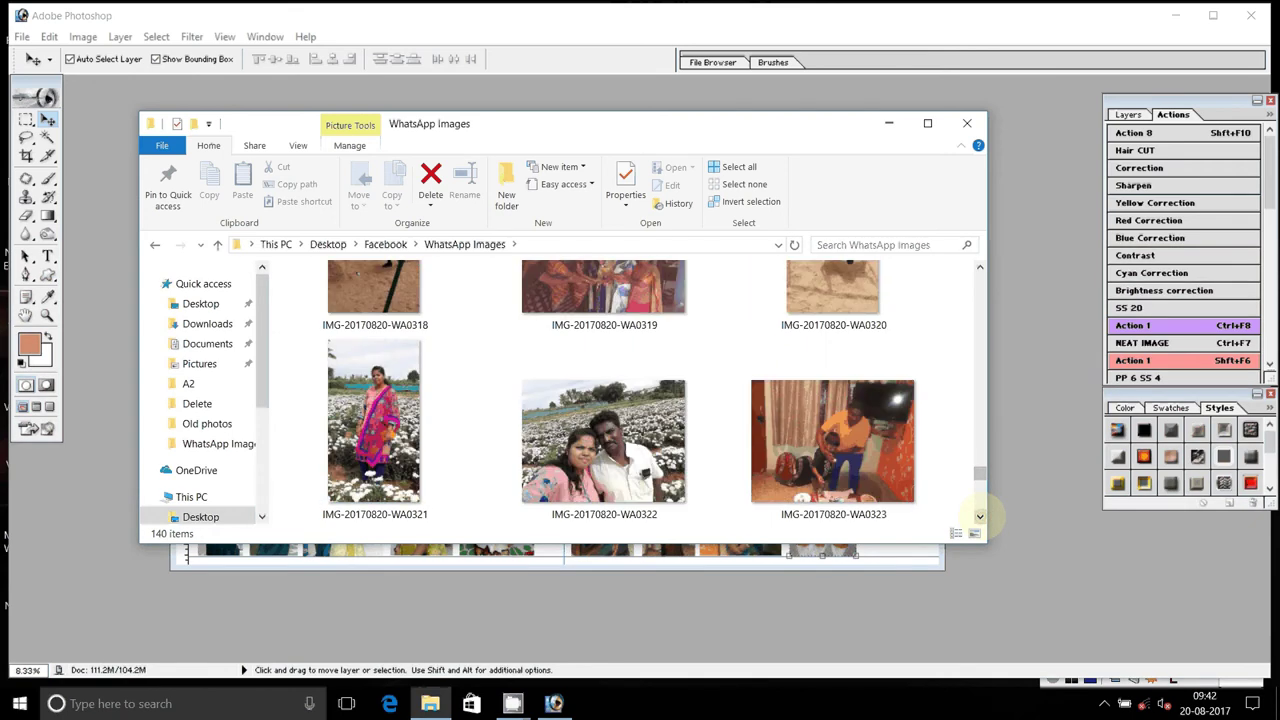
click(980, 516)
click(980, 516)
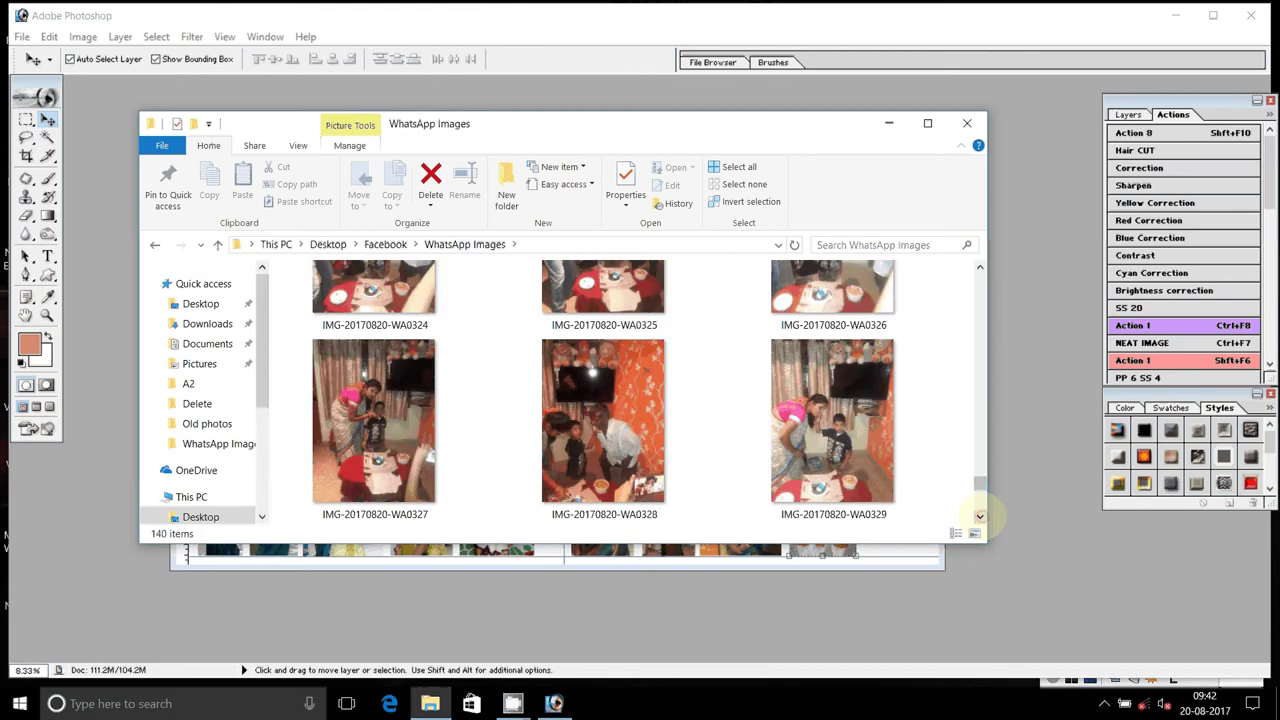
click(980, 516)
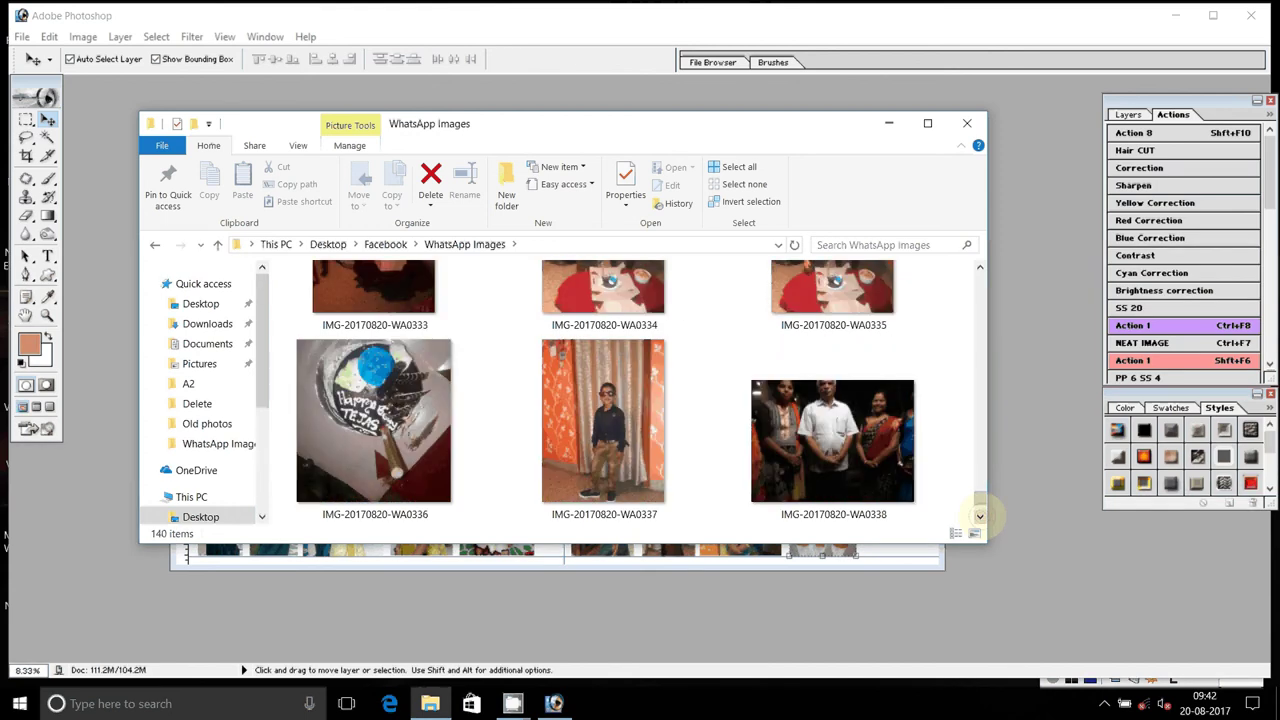
click(980, 516)
scroll(975, 440, up, 5)
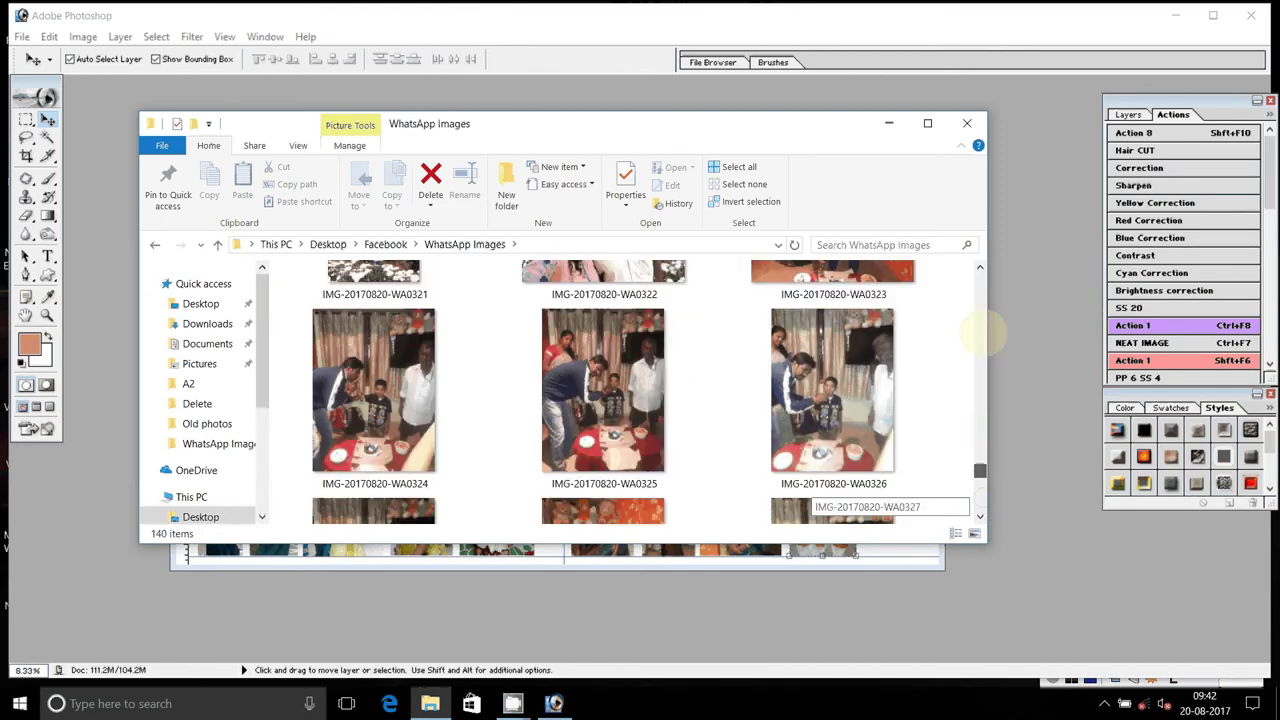
scroll(985, 335, up, 15)
click(833, 350)
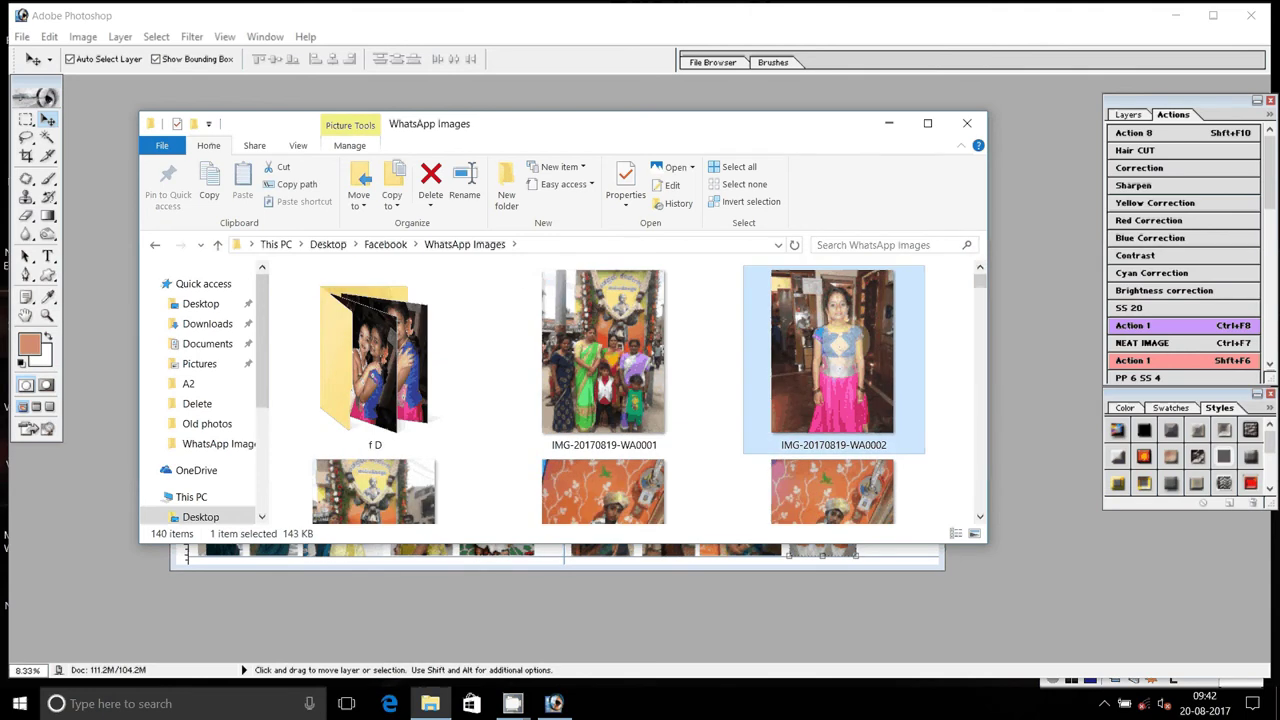
drag(833, 350, 385, 378)
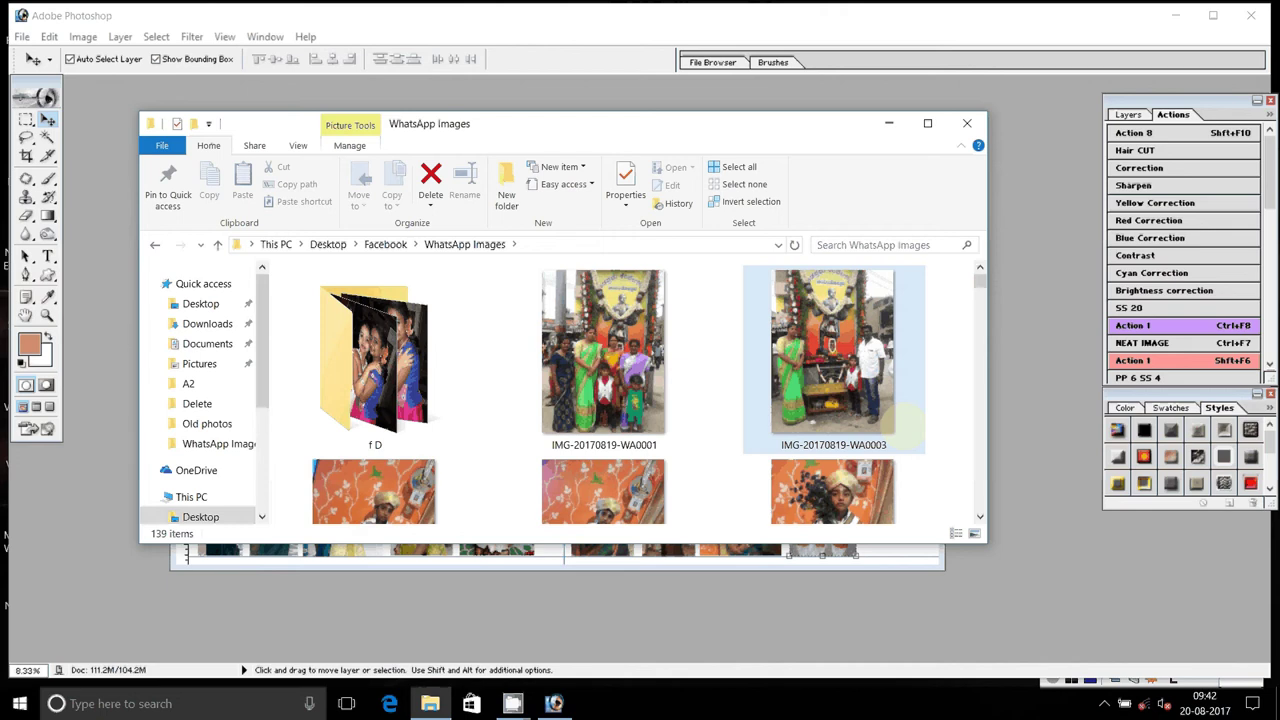
Preview photo WA0007 full size, close the viewer, and select WA0005.
scroll(990, 517, down, 3)
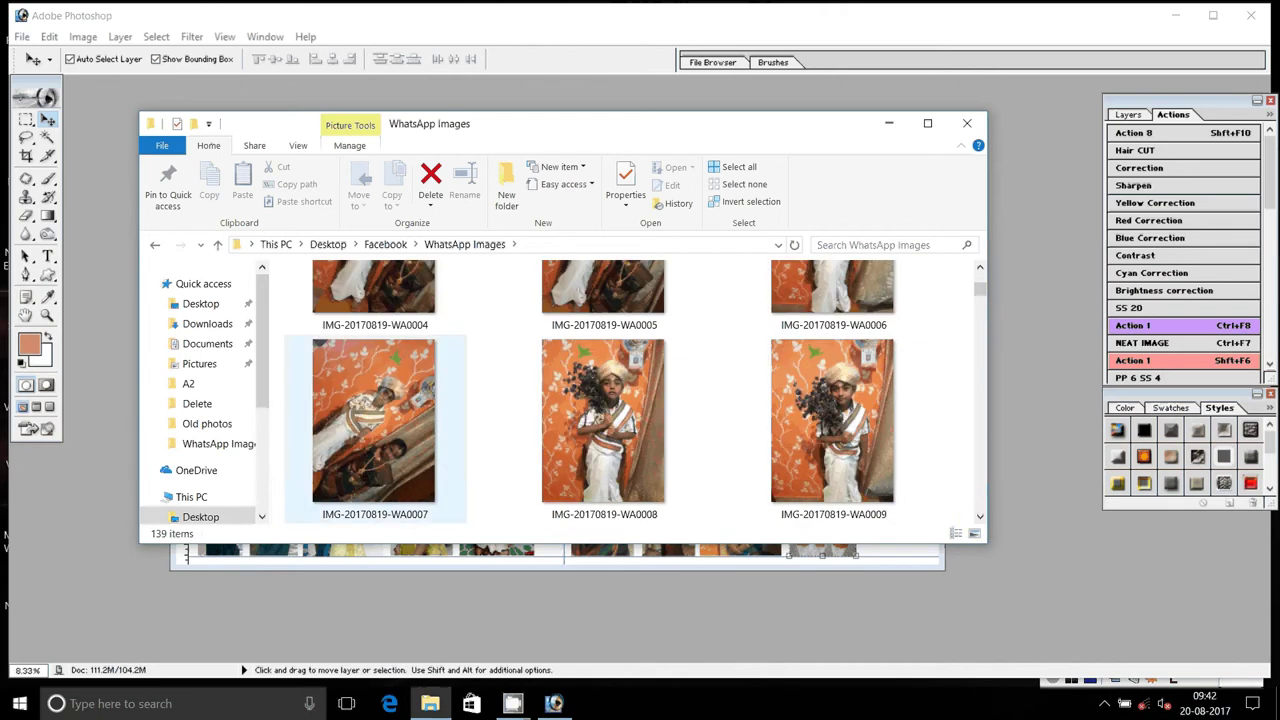
double_click(373, 420)
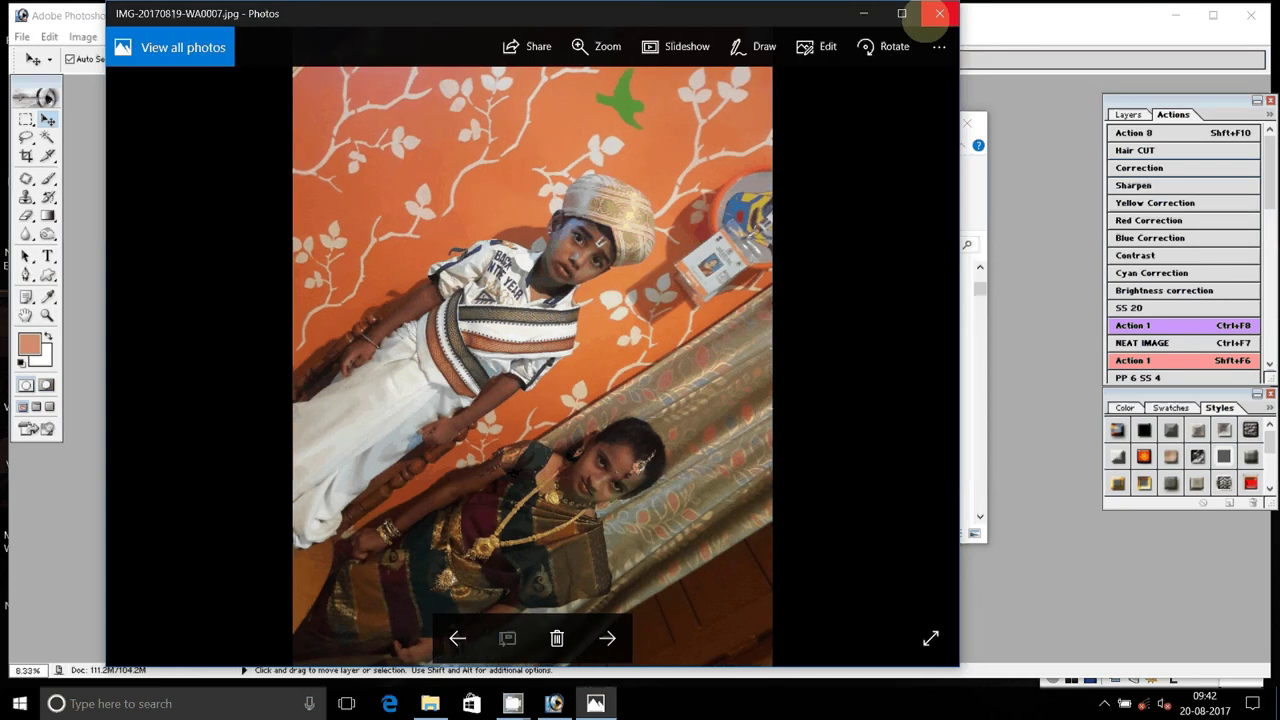
click(938, 13)
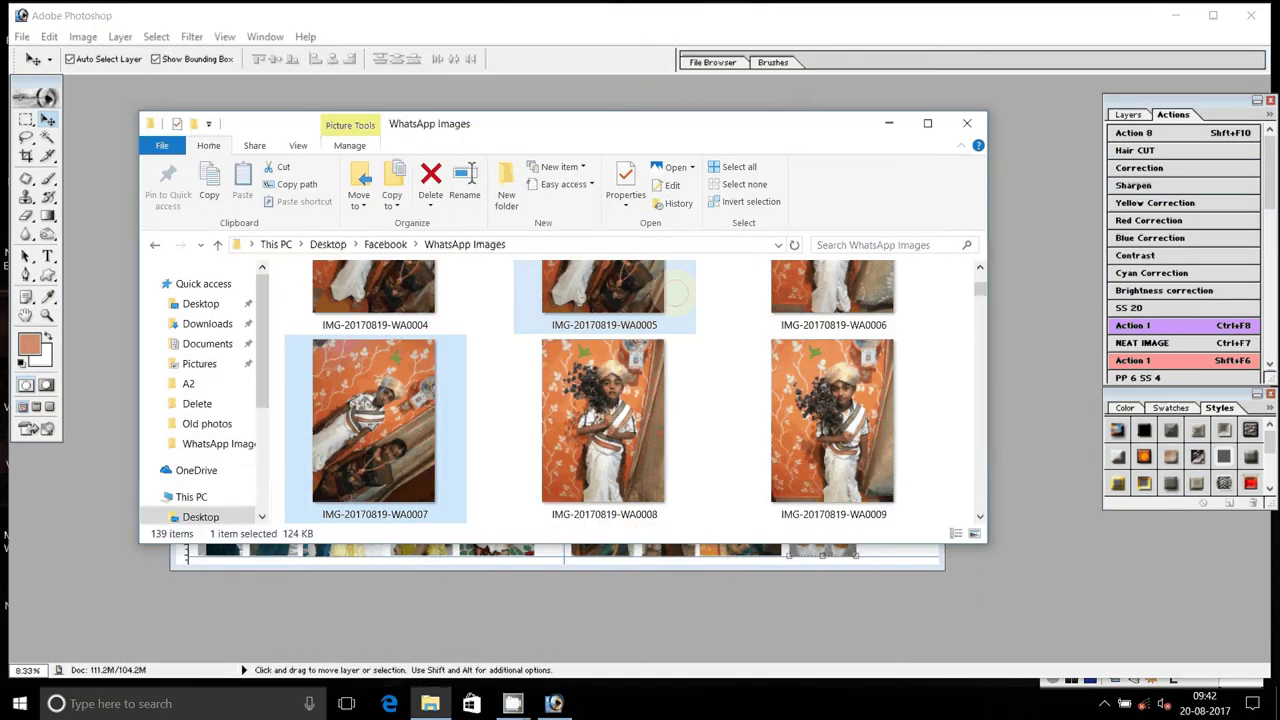
click(676, 290)
Open WA0007 in Photoshop, copy the two children to a layer, and drag it into Untitled-1.
click(373, 490)
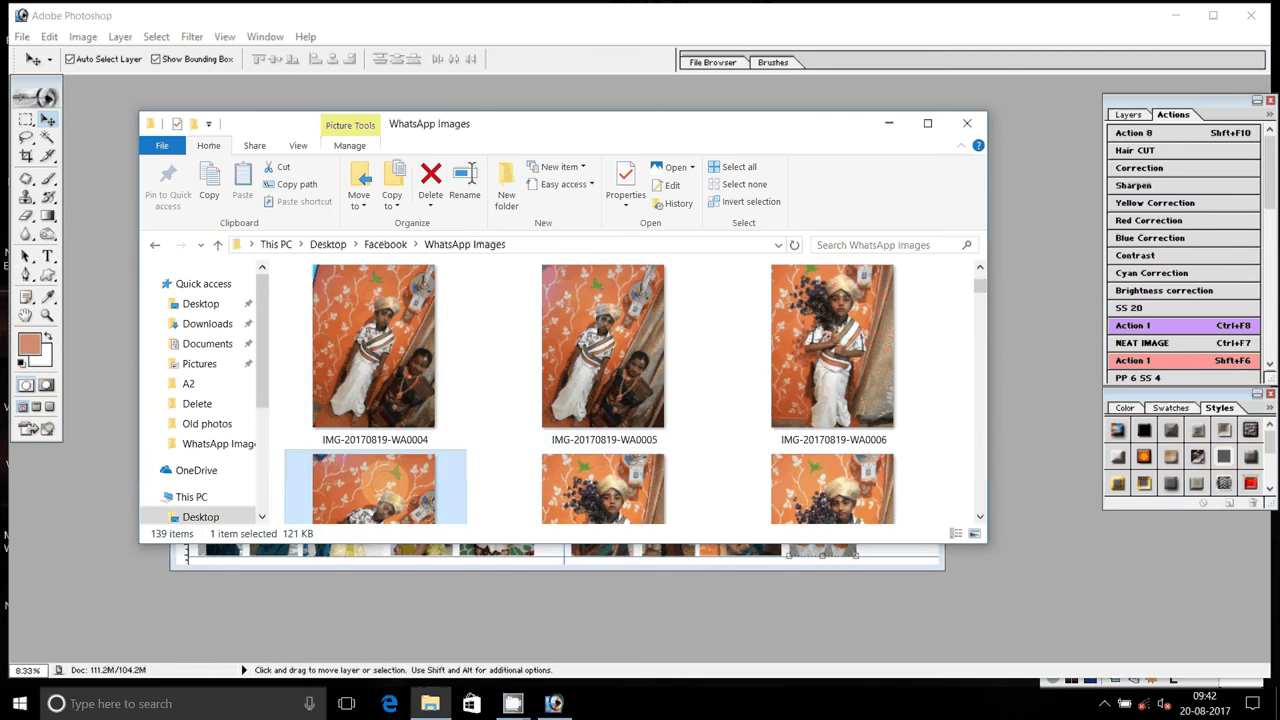
drag(373, 490, 1049, 480)
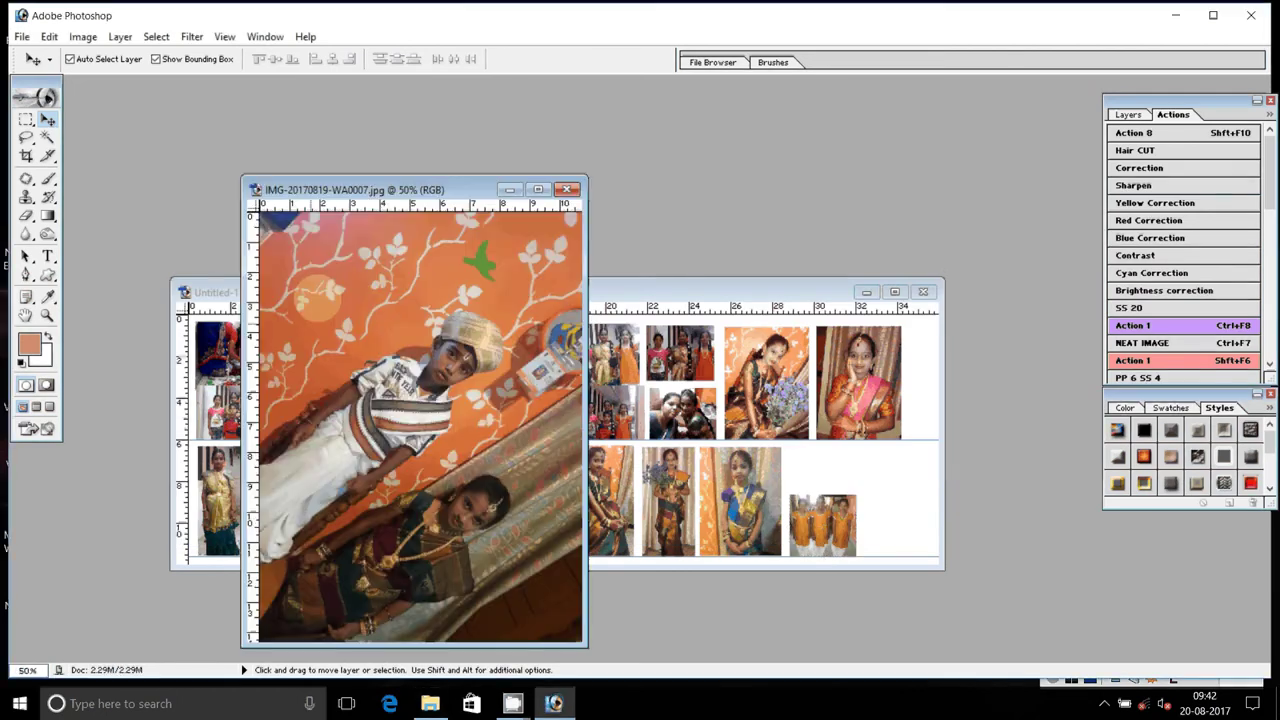
click(26, 119)
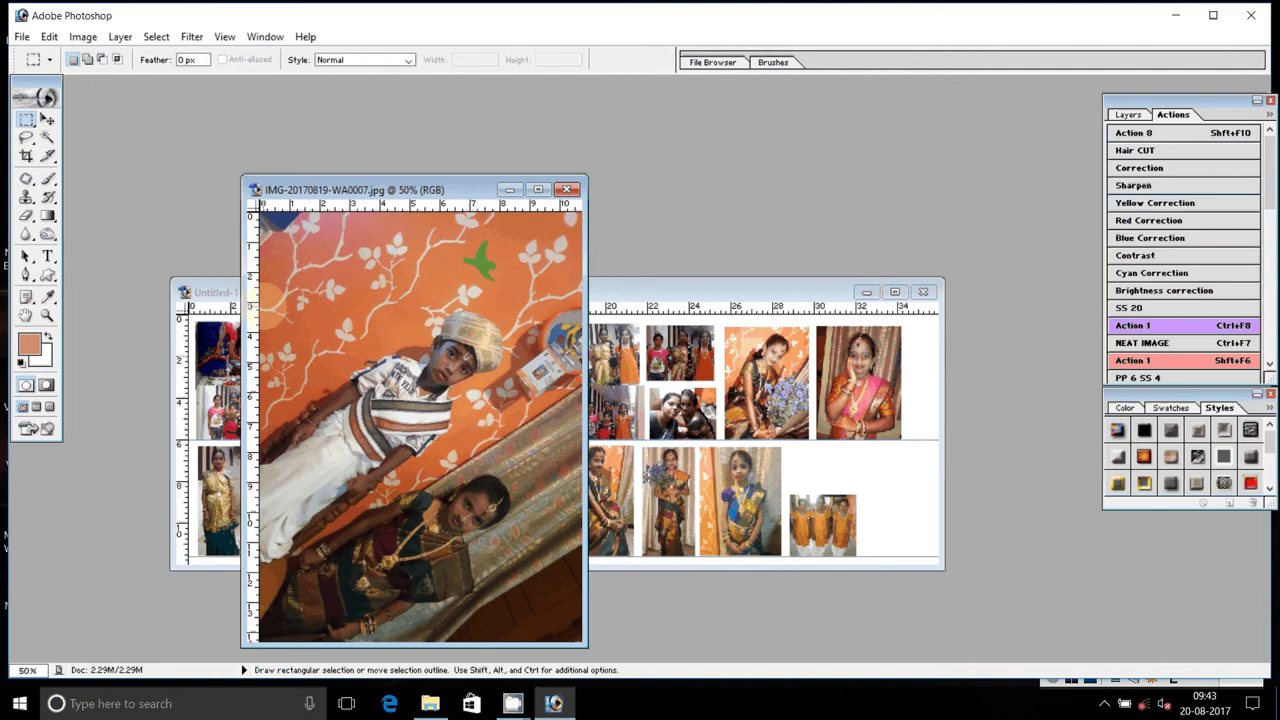
mouse_move(262, 306)
mouse_down()
mouse_move(388, 578)
mouse_move(527, 636)
mouse_up()
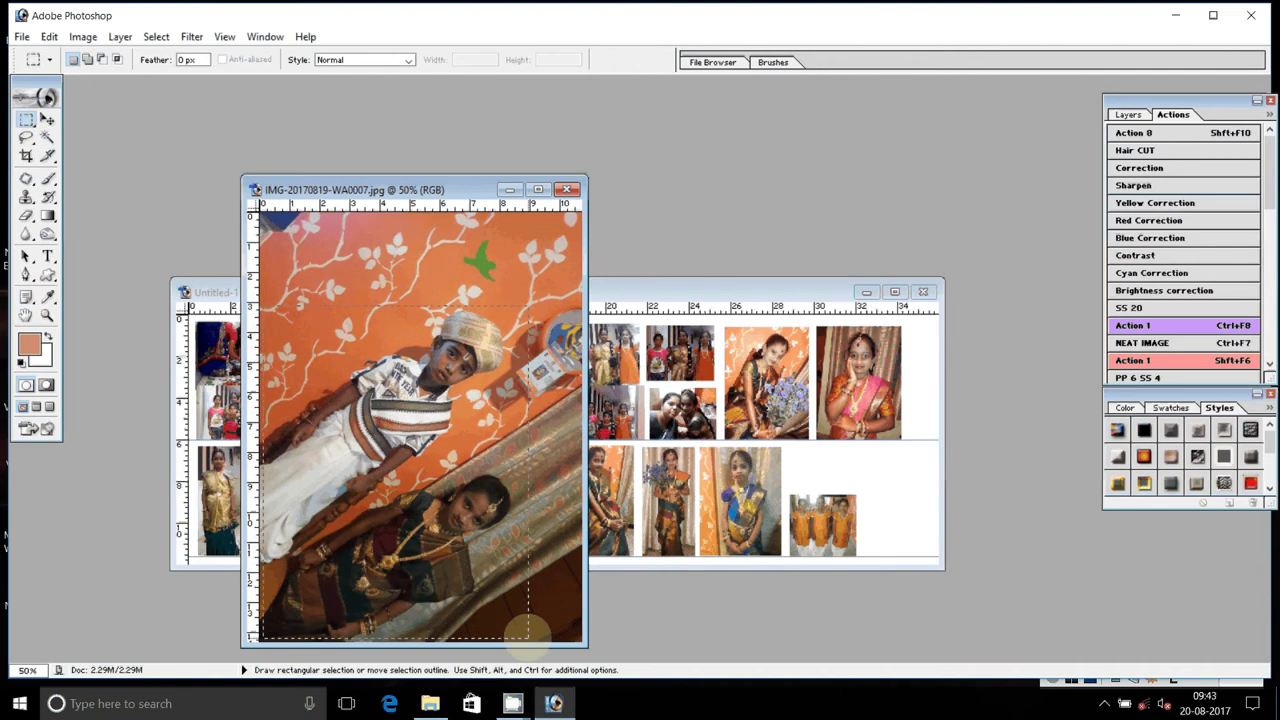
right_click(440, 386)
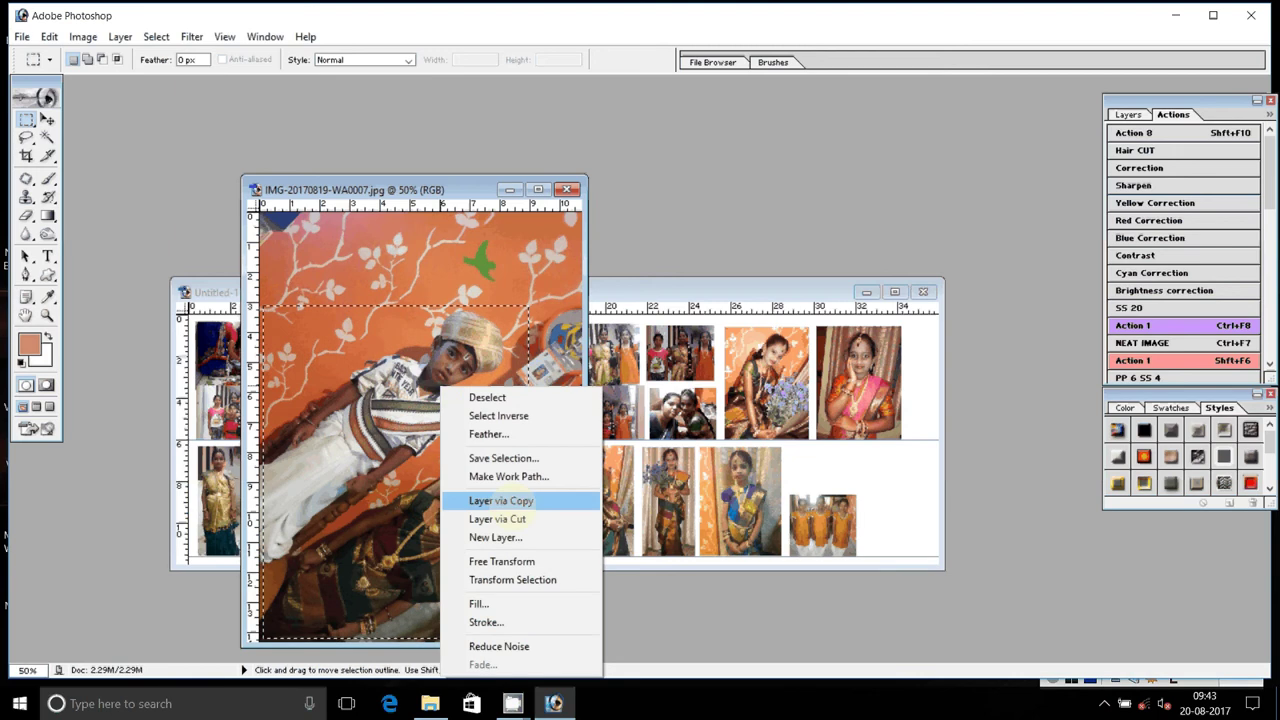
click(501, 500)
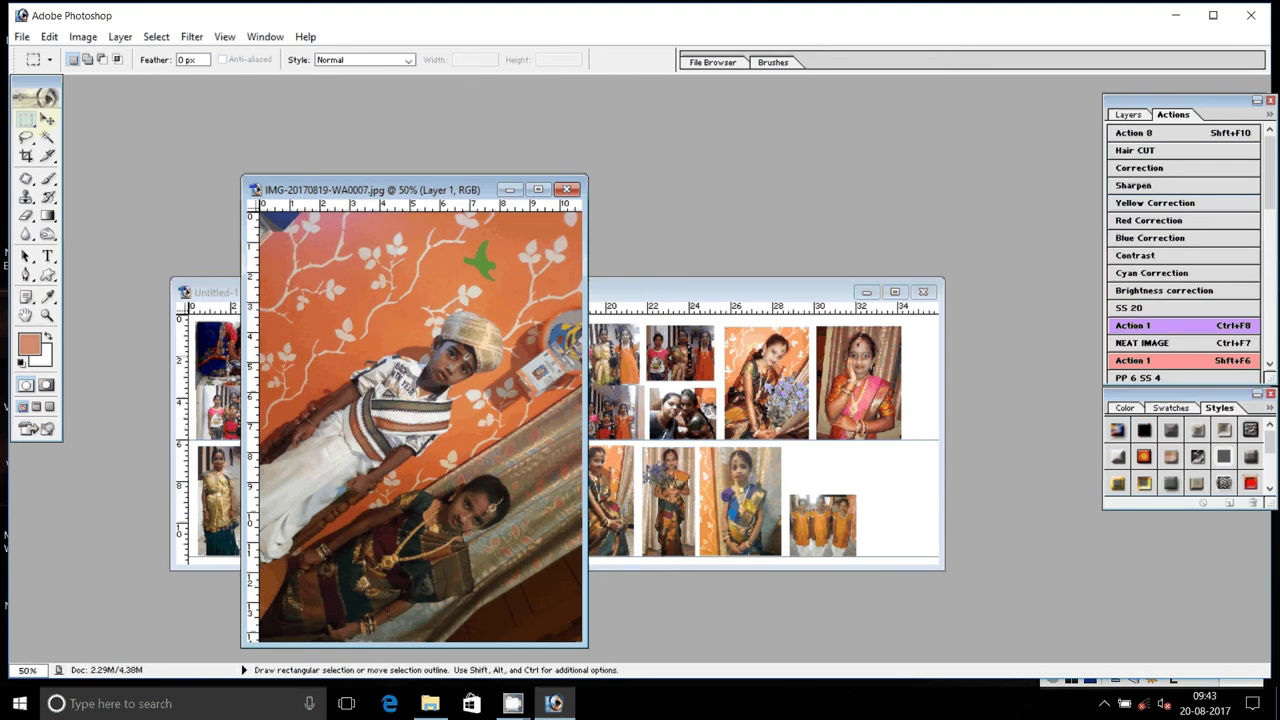
key(v)
mouse_move(501, 500)
mouse_down()
mouse_move(840, 460)
mouse_move(884, 527)
mouse_move(915, 494)
mouse_up()
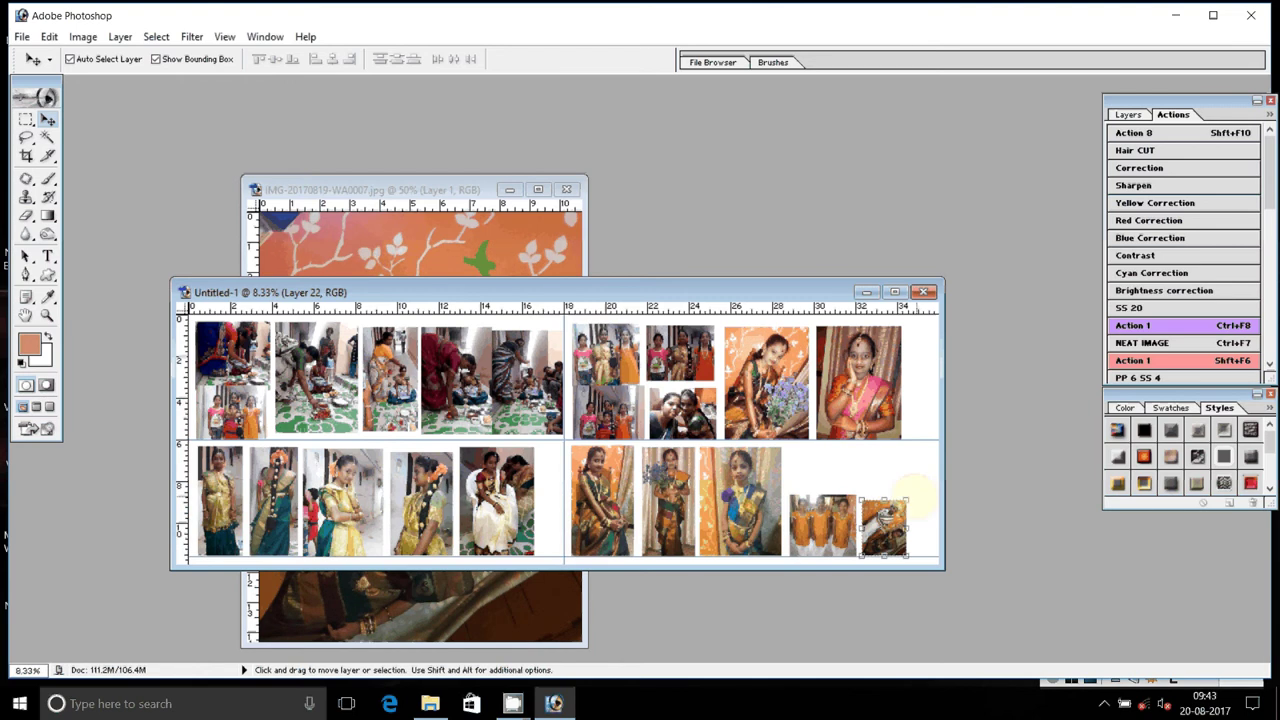
Scale the two-children picture to 160.6%, close the WA0007 document, and return to File Explorer.
key(shift)
drag(907, 500, 934, 466)
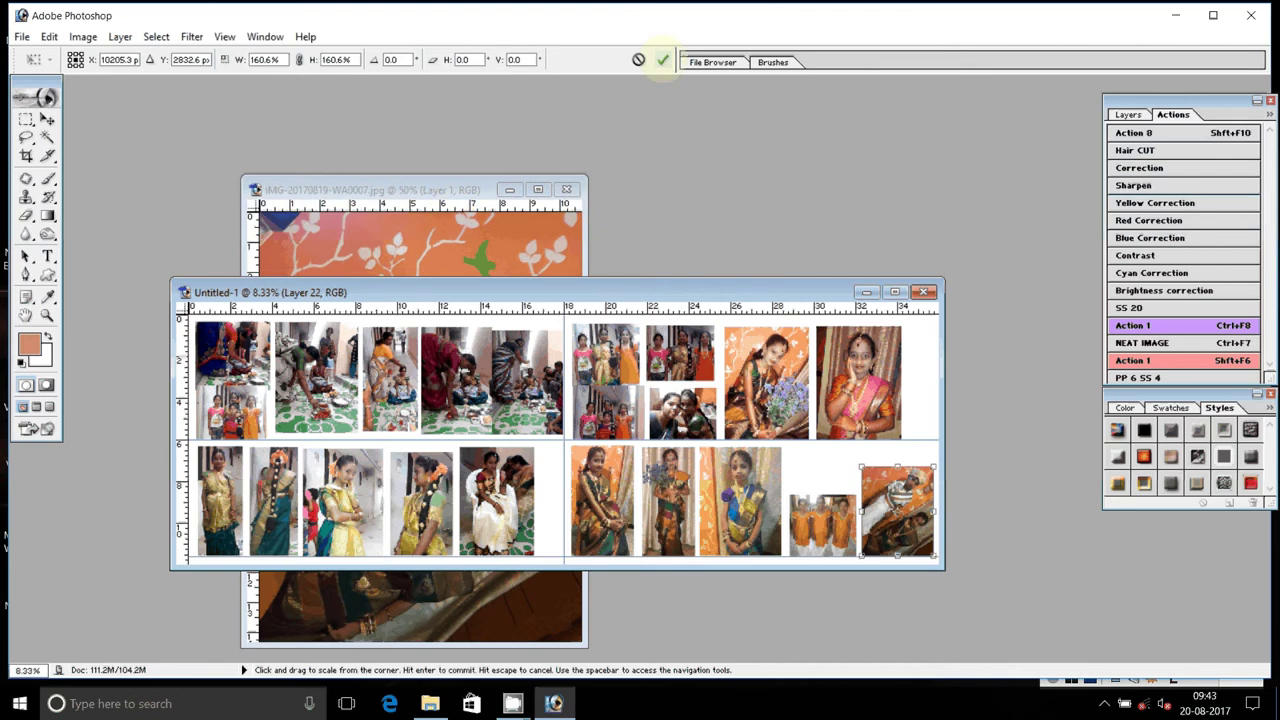
click(662, 60)
click(568, 189)
click(567, 189)
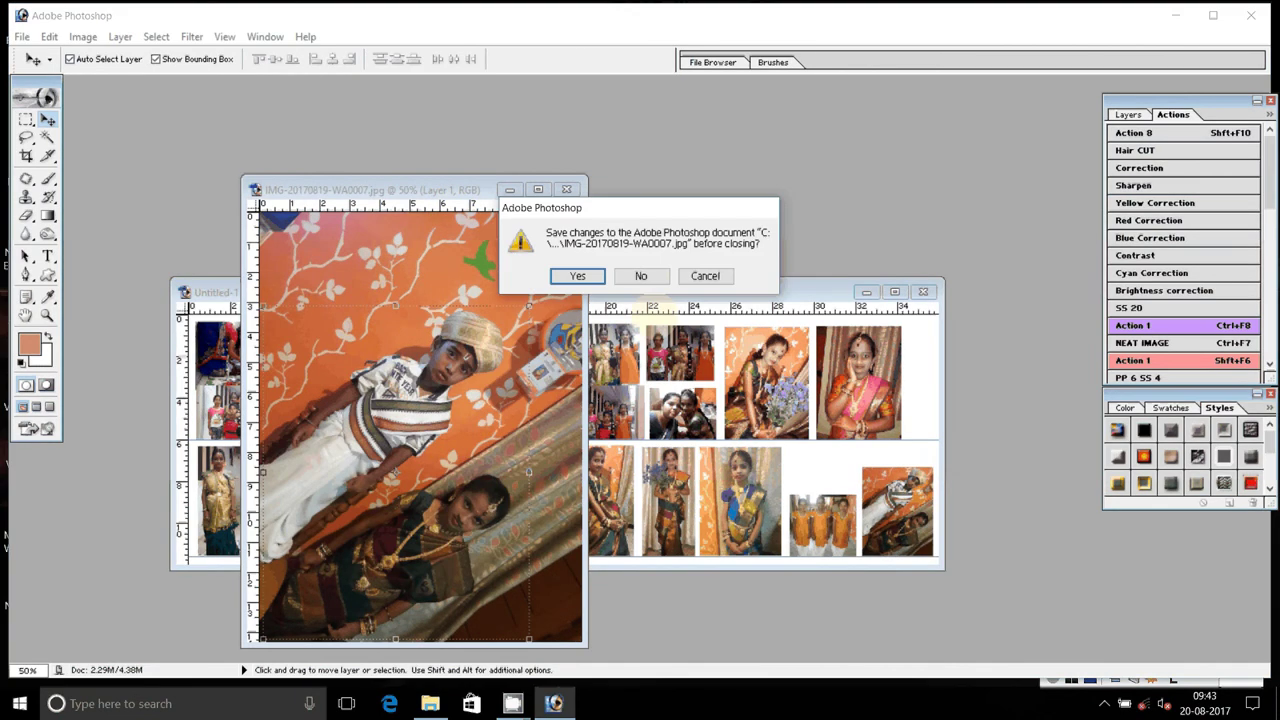
click(641, 276)
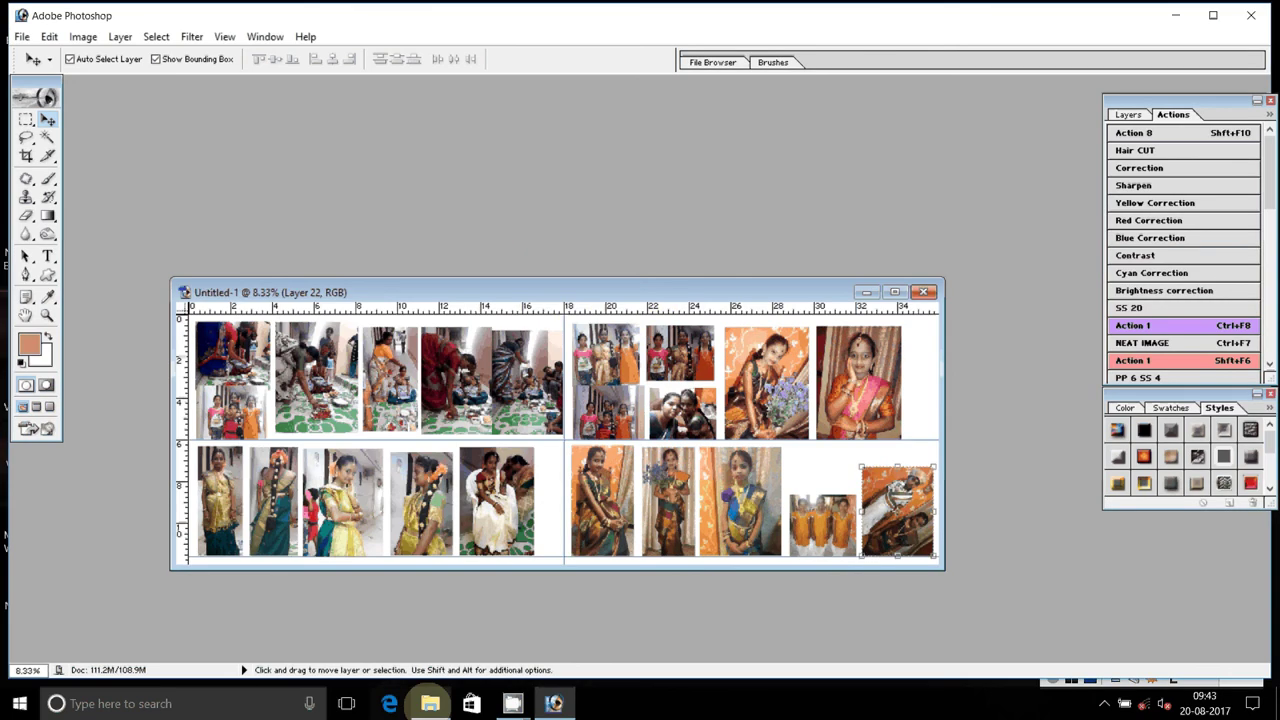
click(430, 703)
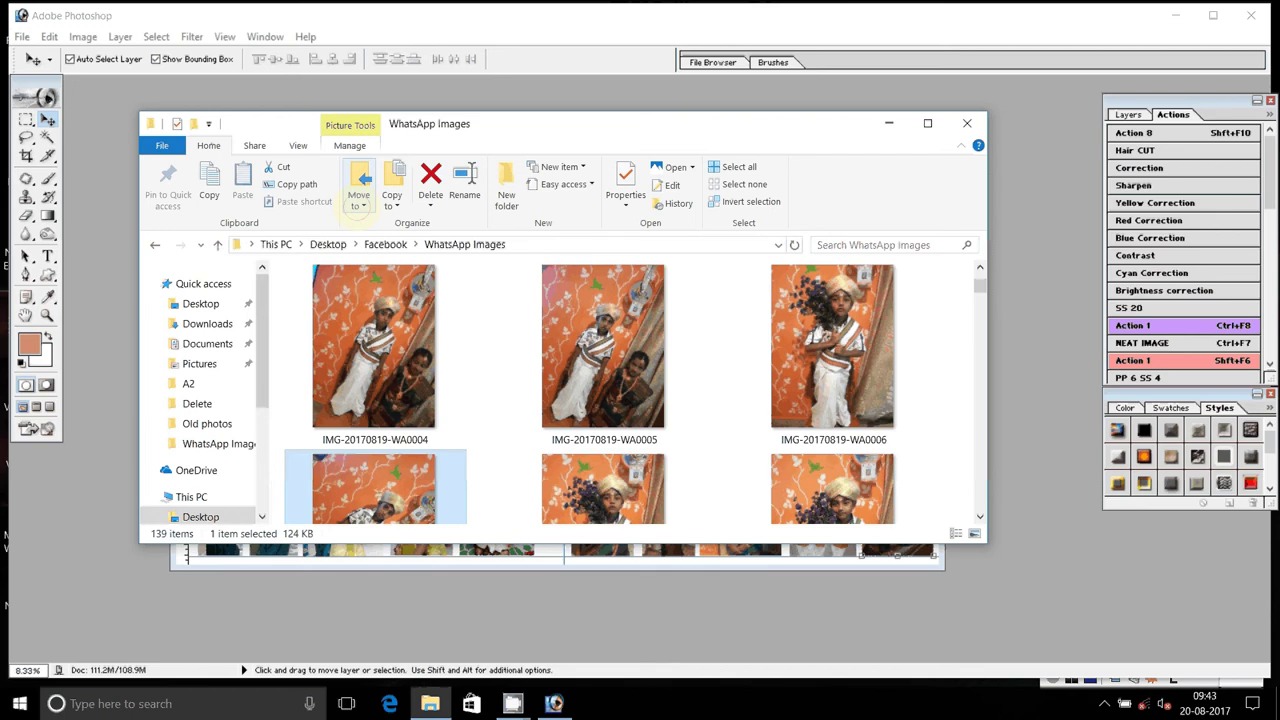
Move photos WA0007 and WA0010 out of WhatsApp Images to another folder.
click(360, 200)
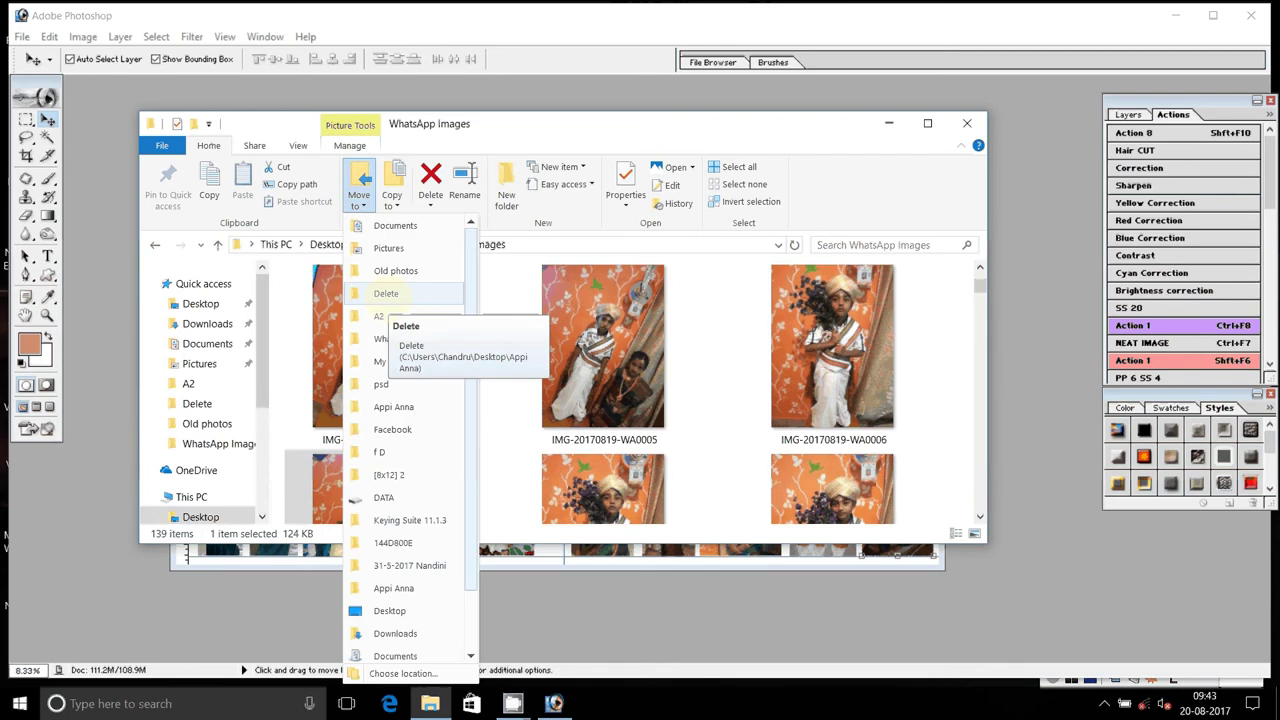
click(853, 580)
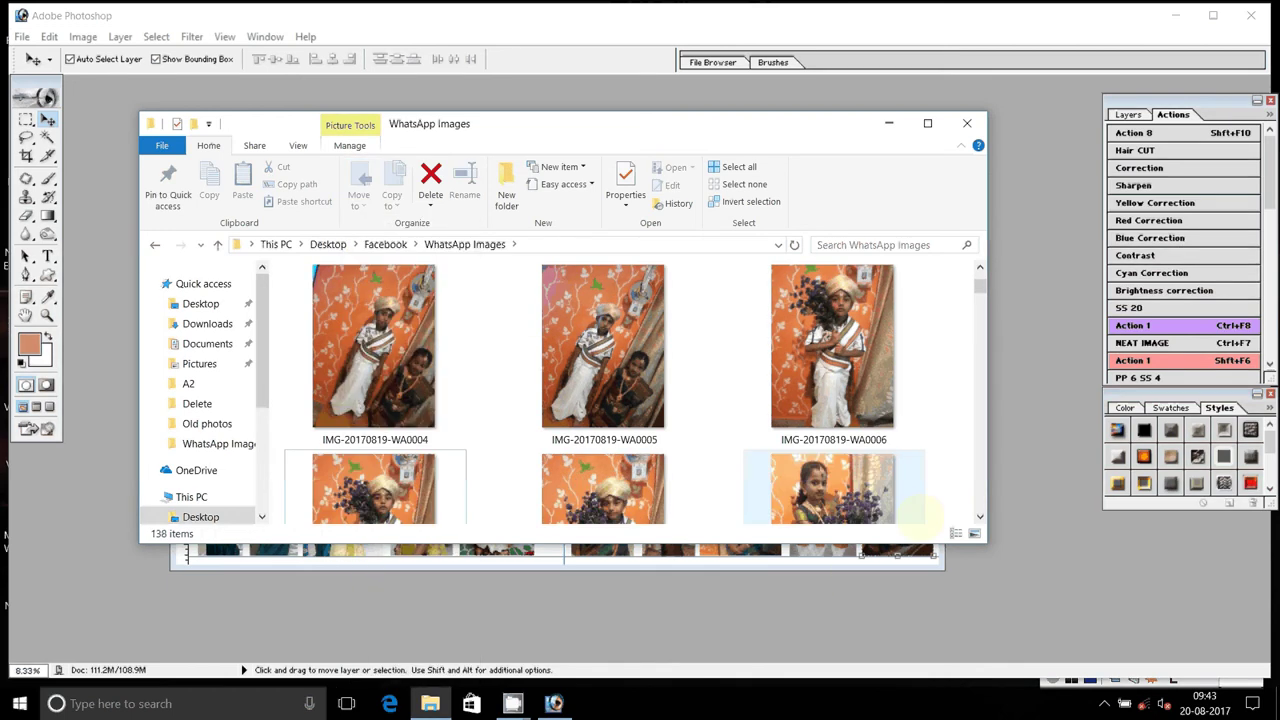
click(979, 516)
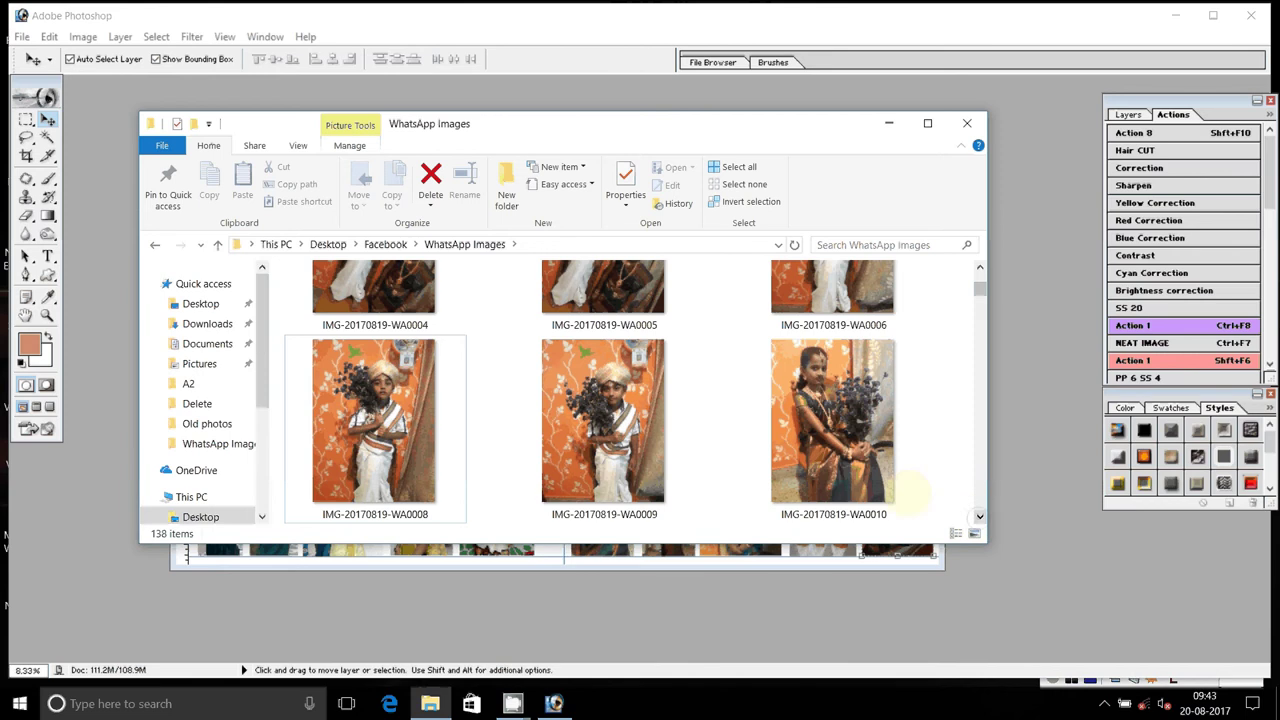
click(838, 440)
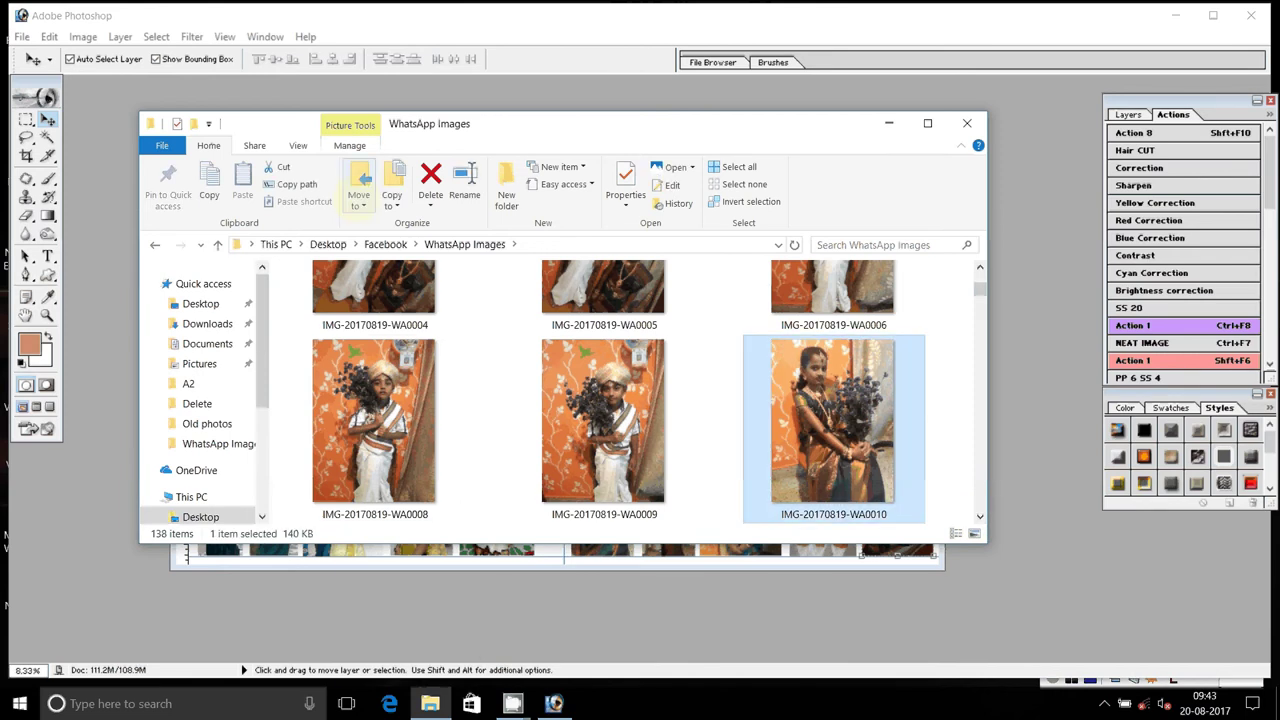
click(360, 190)
click(386, 293)
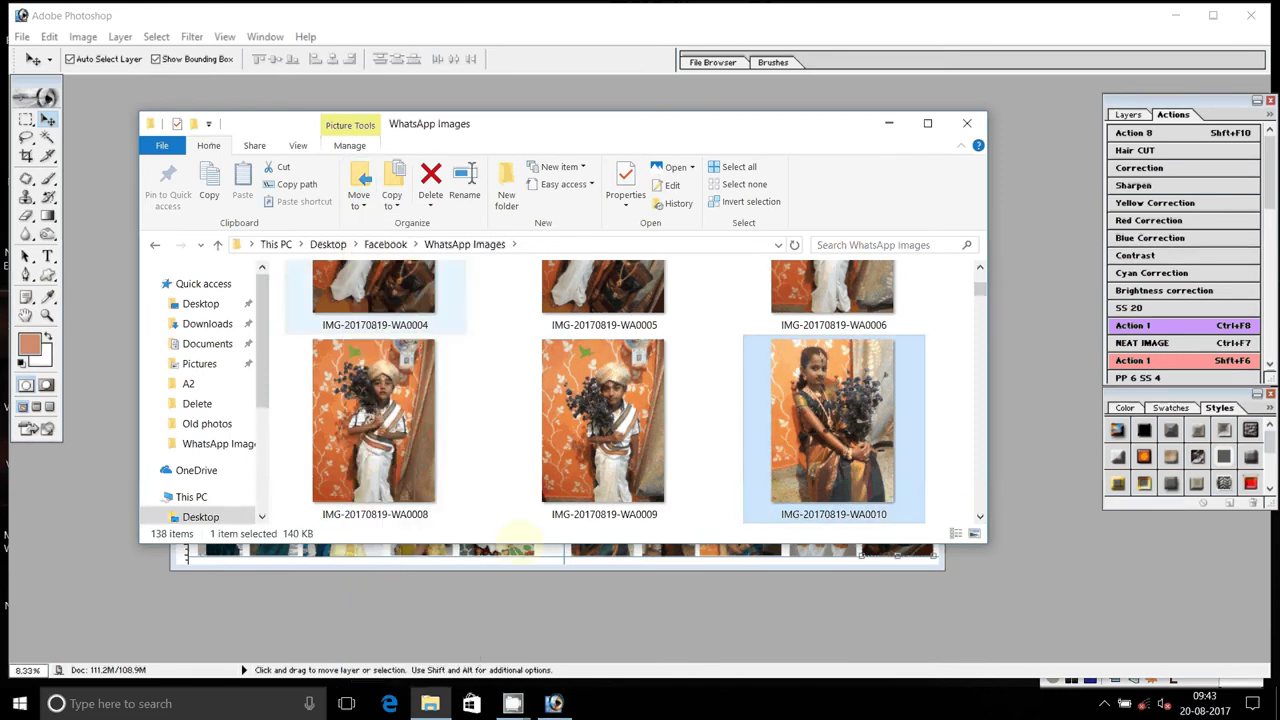
Scroll down to the later photos and select IMG-20170820-WA0230.
click(979, 516)
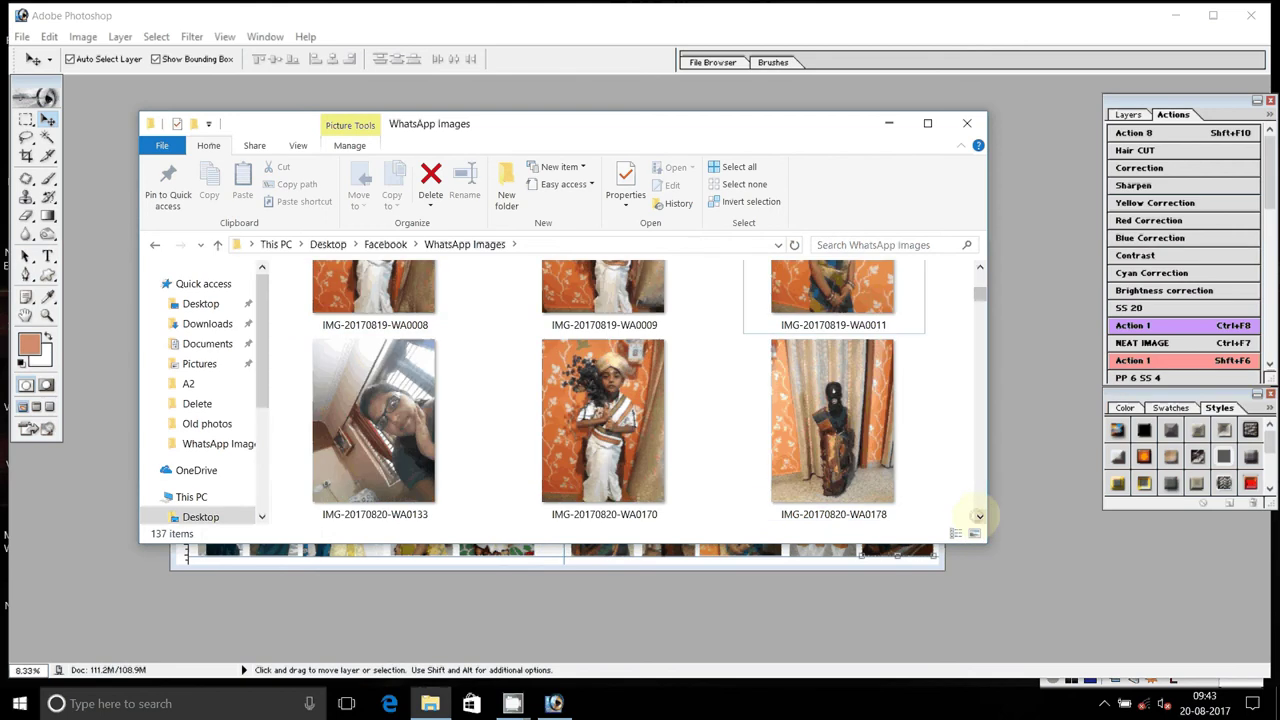
click(979, 516)
click(979, 516)
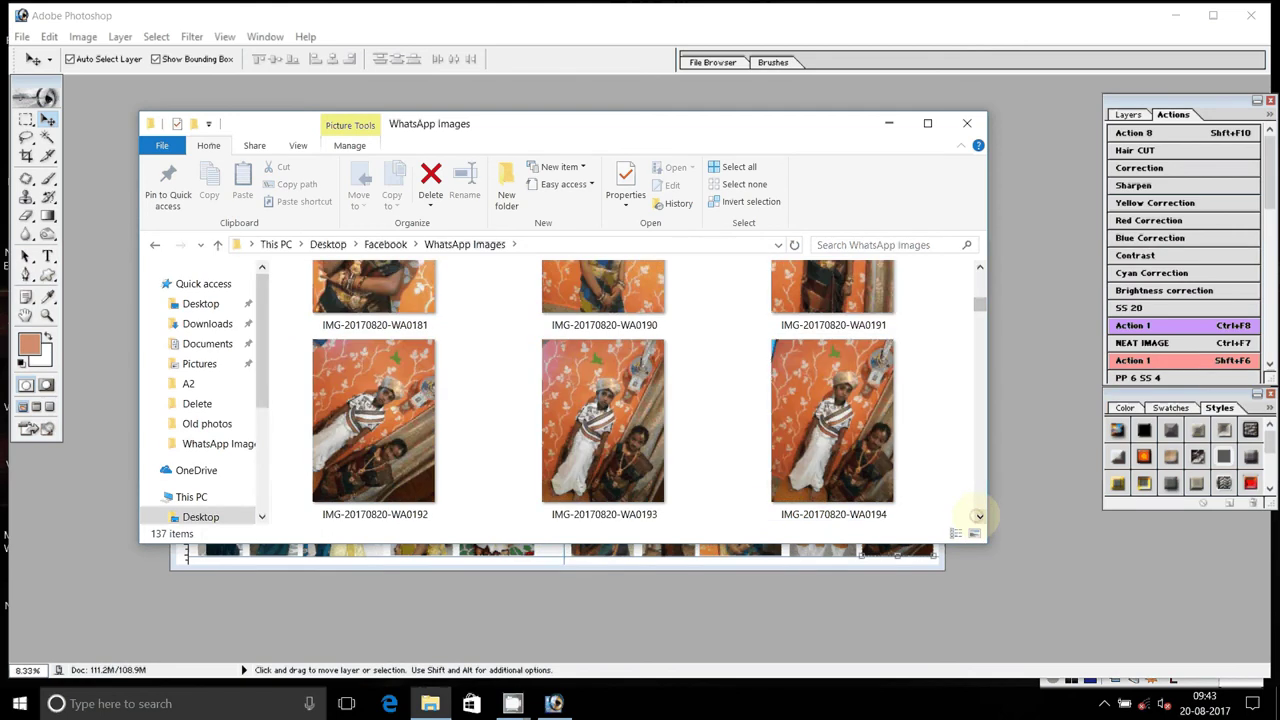
click(979, 516)
click(979, 516)
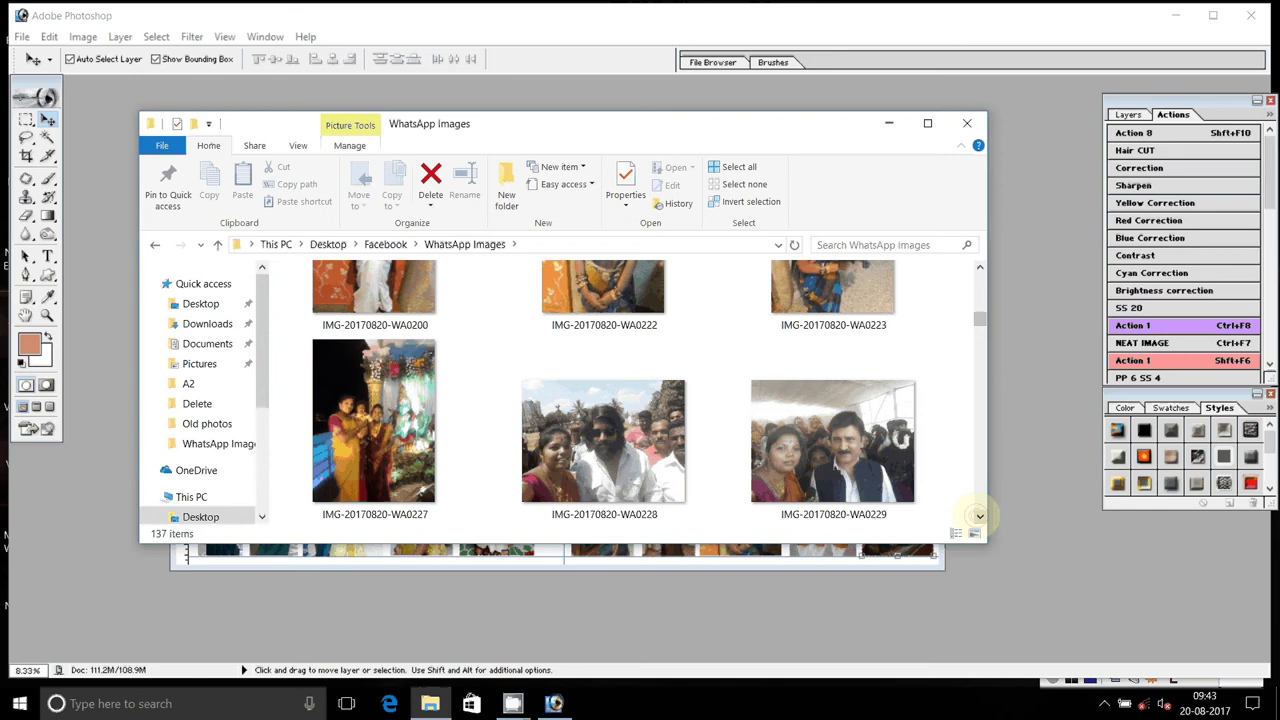
click(979, 516)
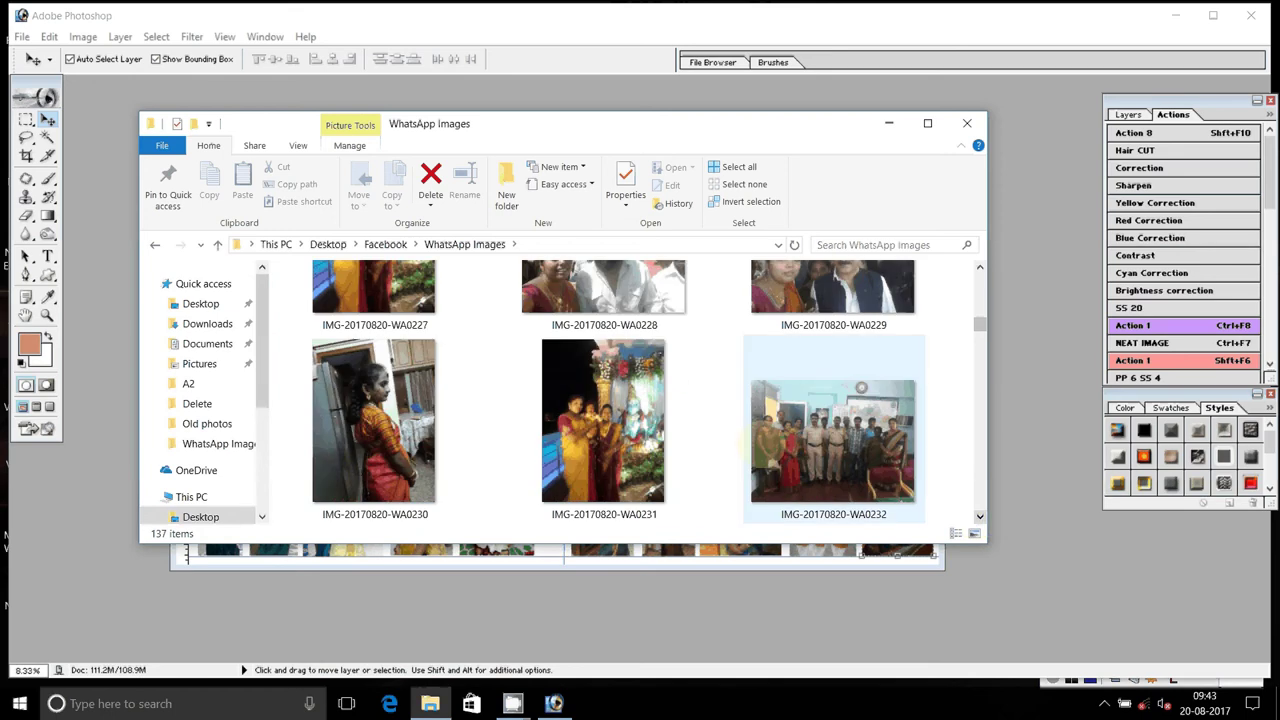
key(Left)
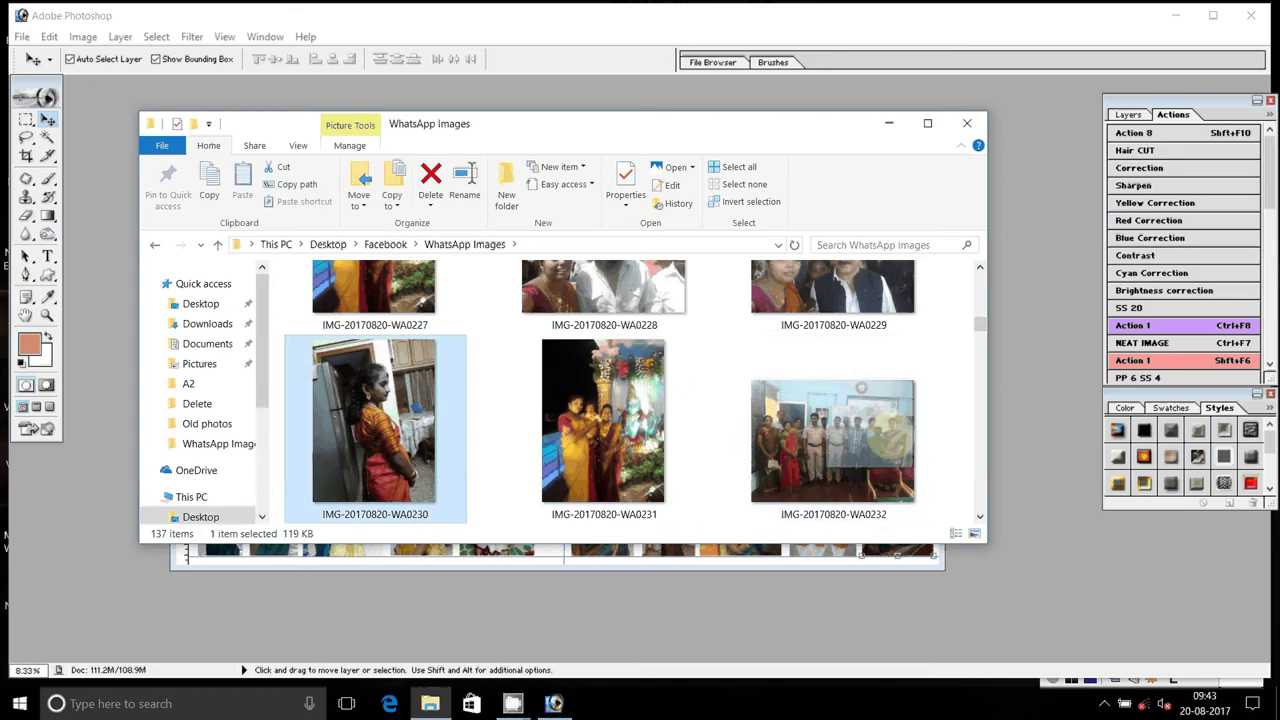
Place WA0230 in Untitled-1 as Layer 23, enlarge it, and nudge it up near the bottom-right.
double_click(389, 428)
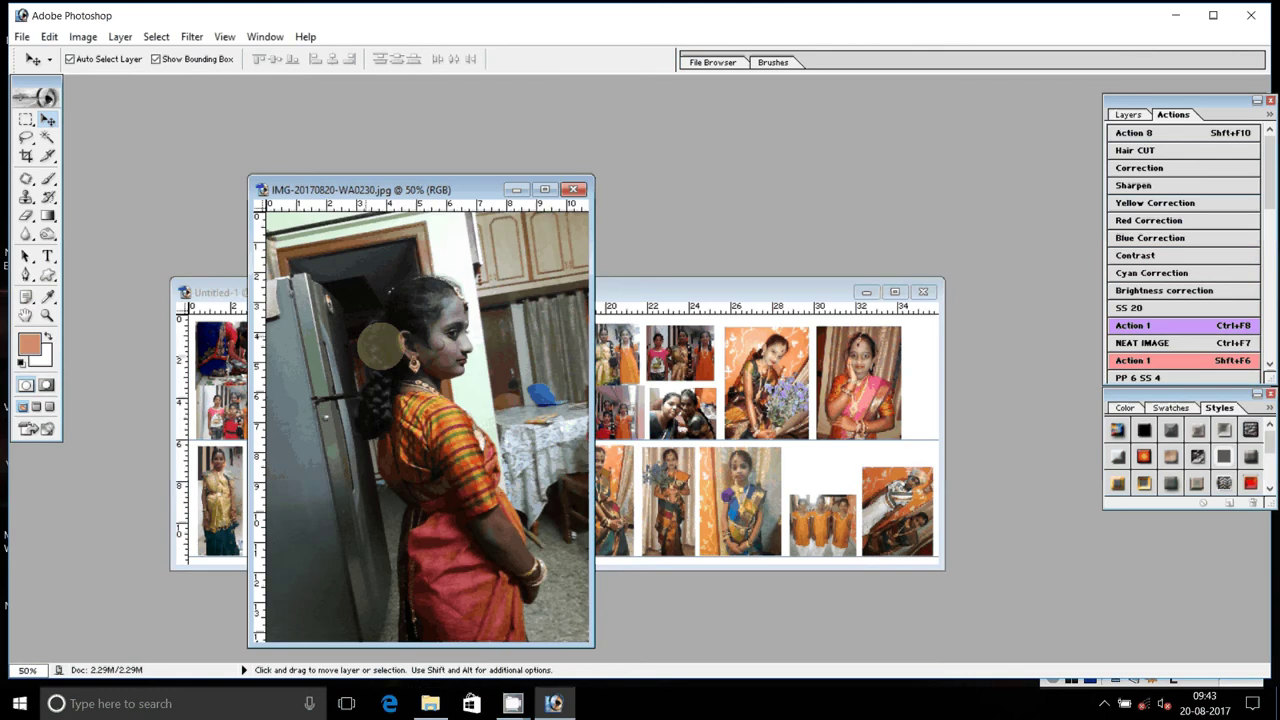
mouse_move(445, 356)
mouse_down()
mouse_move(853, 480)
mouse_move(817, 470)
mouse_up()
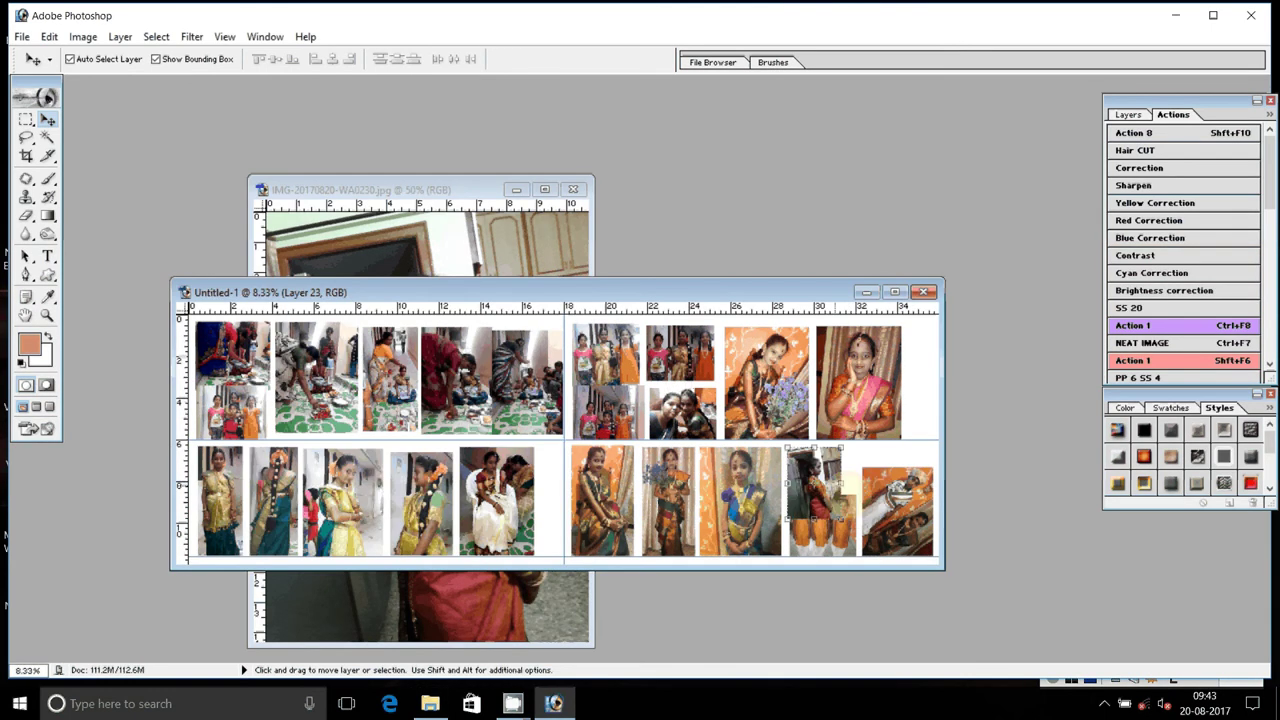
key(ctrl+t)
drag(842, 518, 892, 566)
click(654, 164)
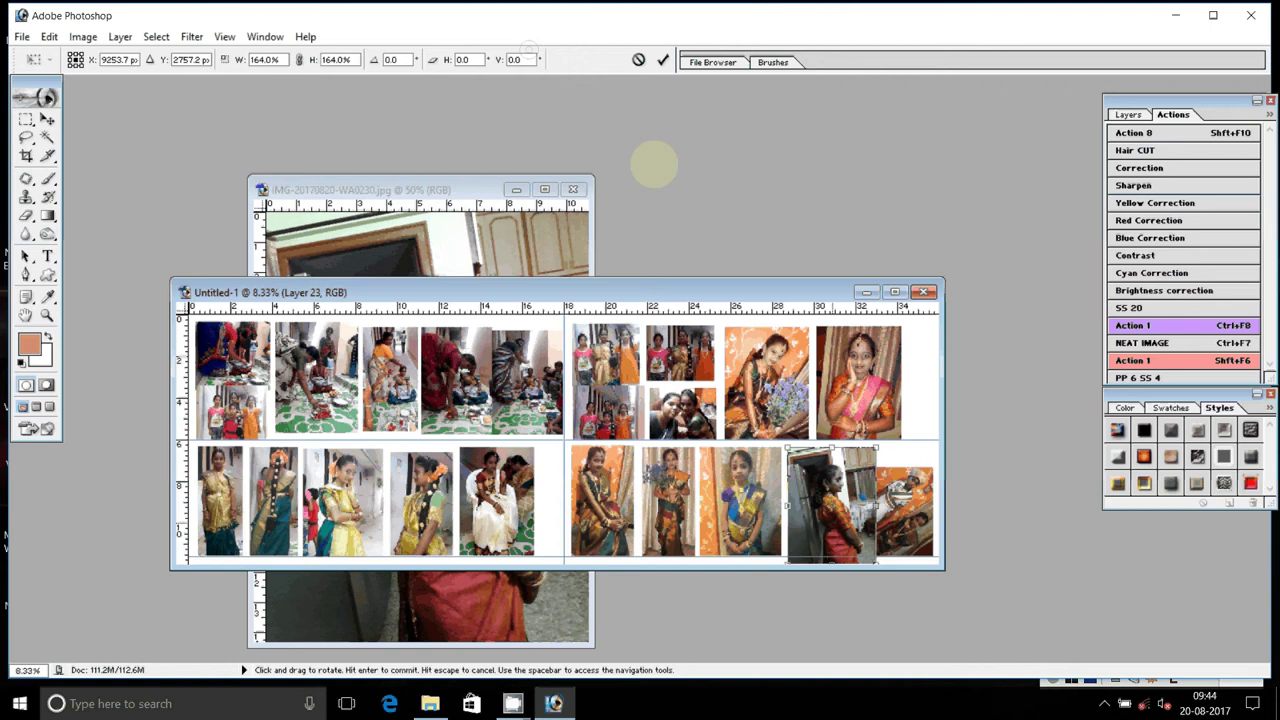
click(840, 481)
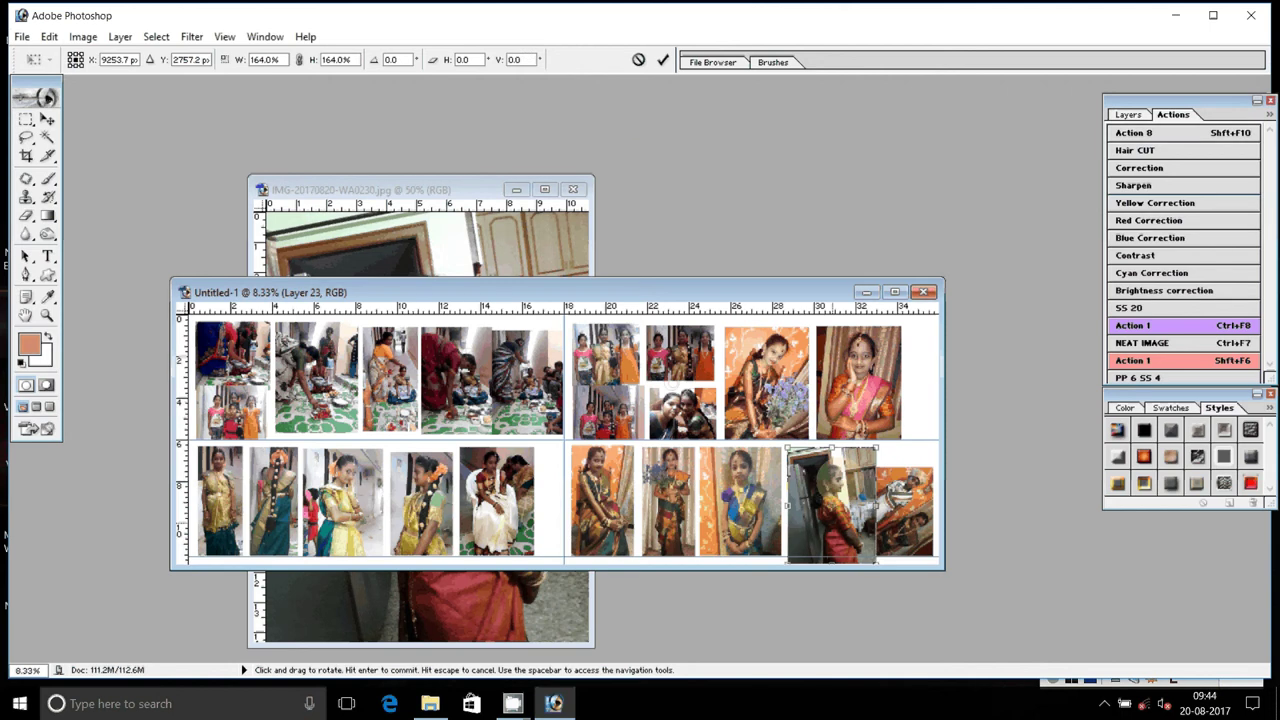
click(691, 70)
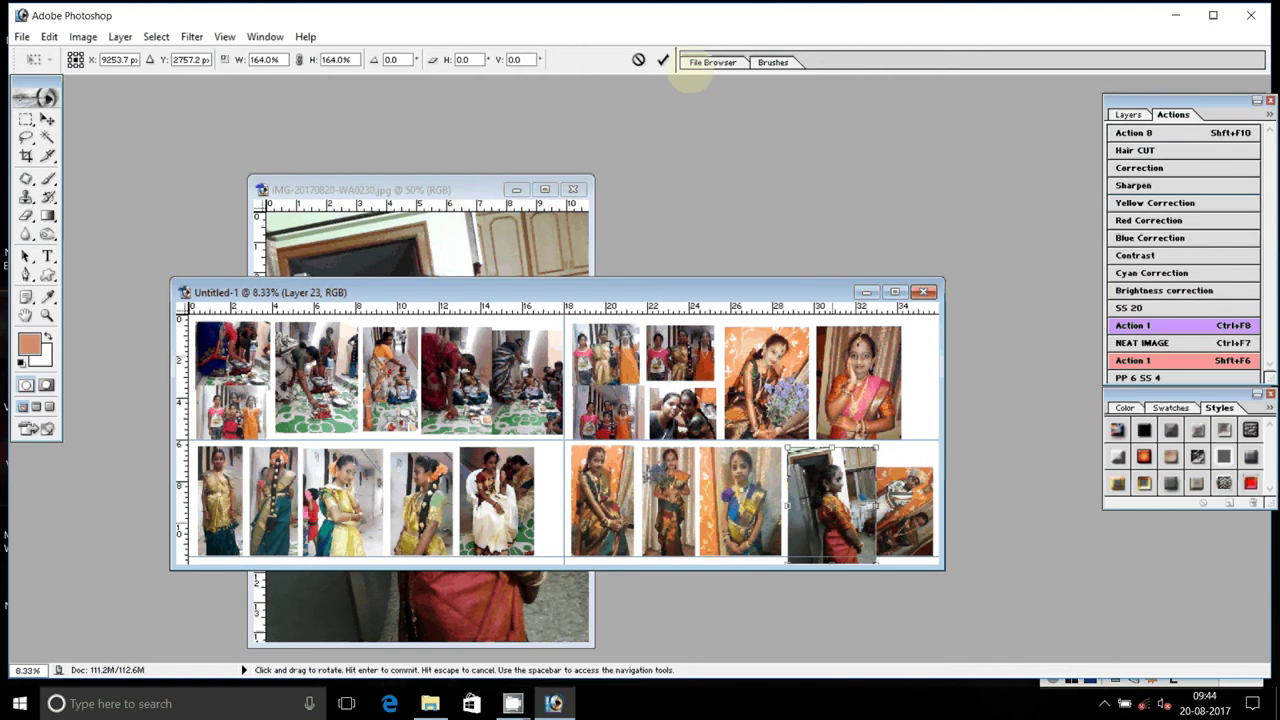
click(662, 59)
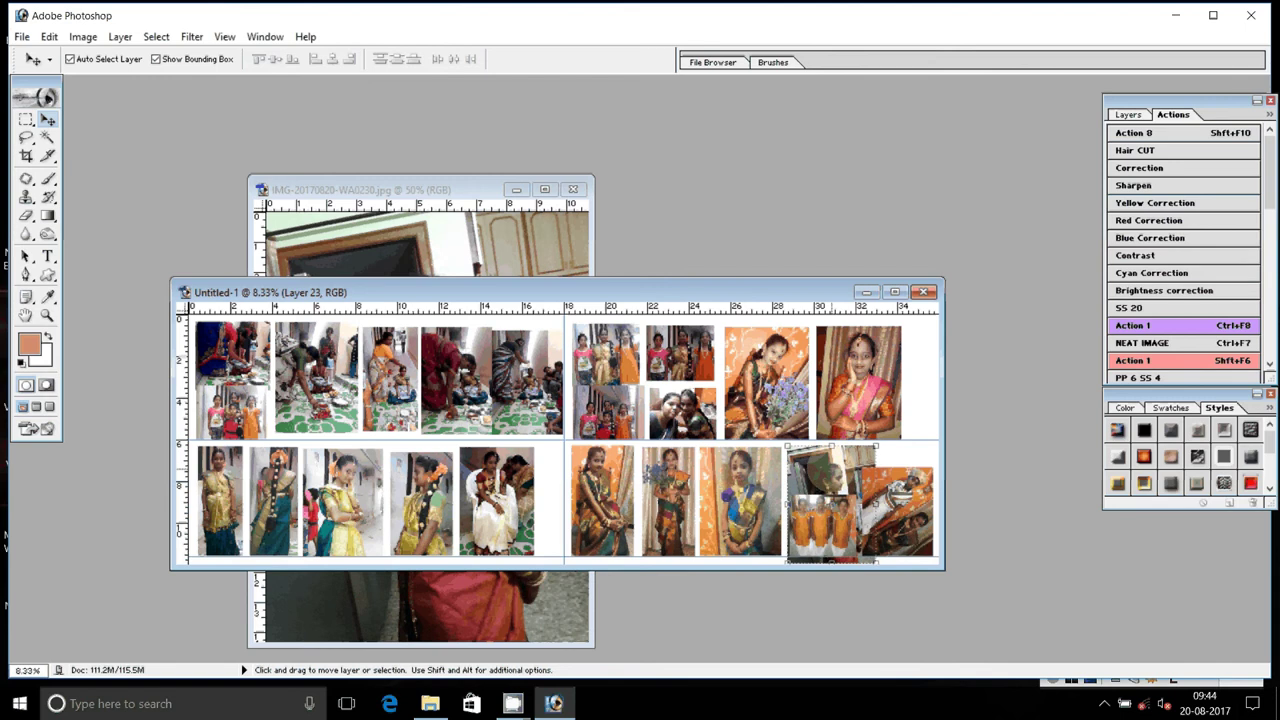
key(shift+Up)
key(shift+Up)
key(shift+Up)
key(shift+Up)
key(shift+Up)
key(shift+Up)
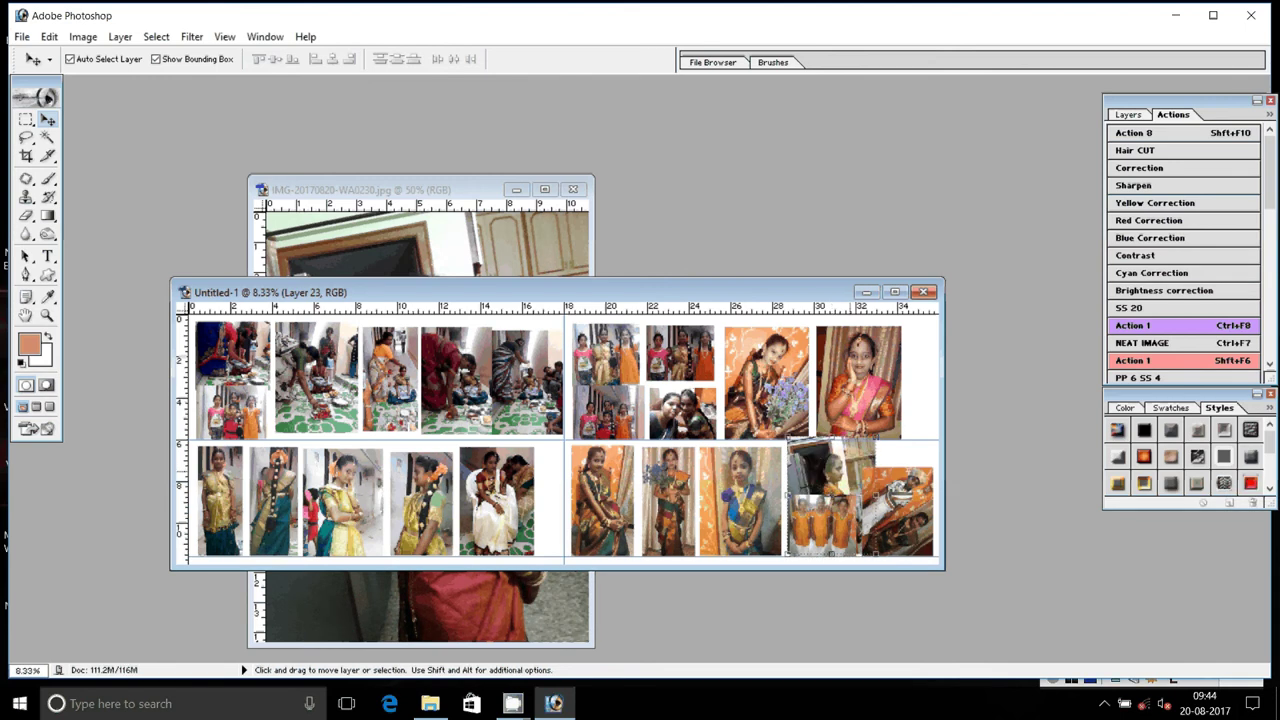
key(shift+Up)
key(shift+Up)
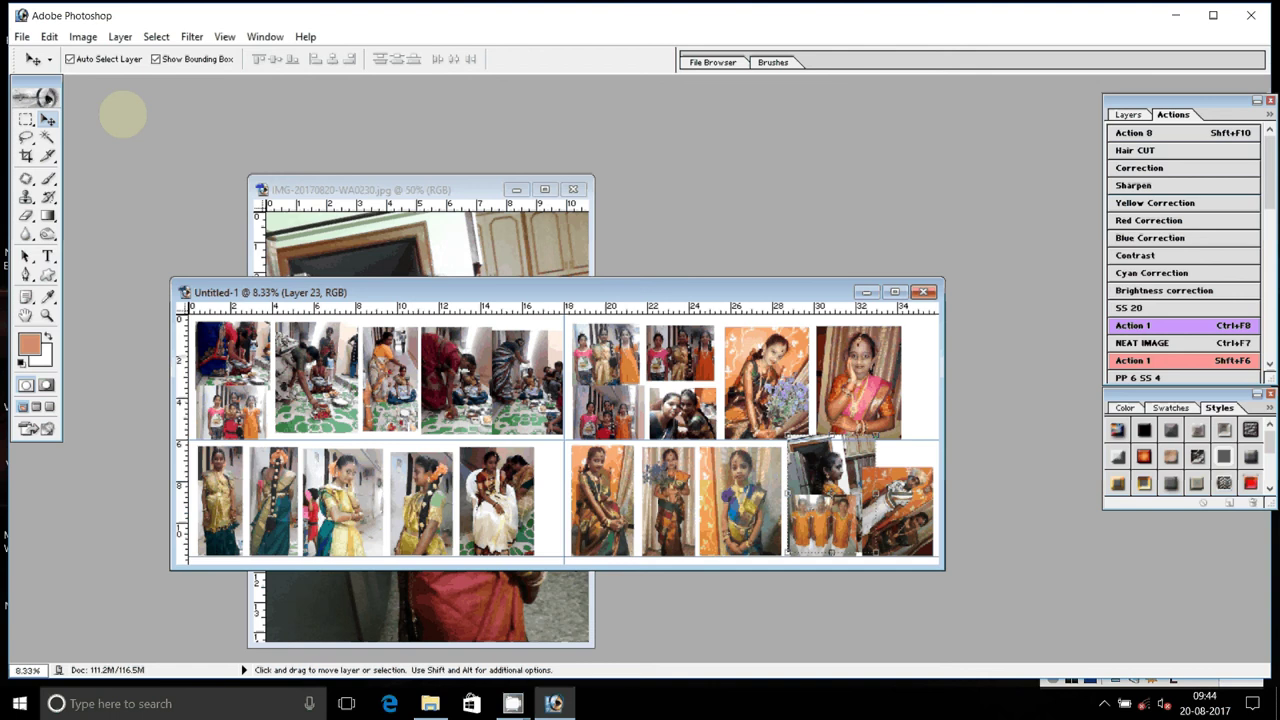
Delete the tilted photo's overhanging edge and clear the selection.
key(m)
mouse_move(858, 446)
mouse_down()
mouse_move(811, 405)
mouse_move(889, 450)
mouse_move(895, 410)
mouse_up()
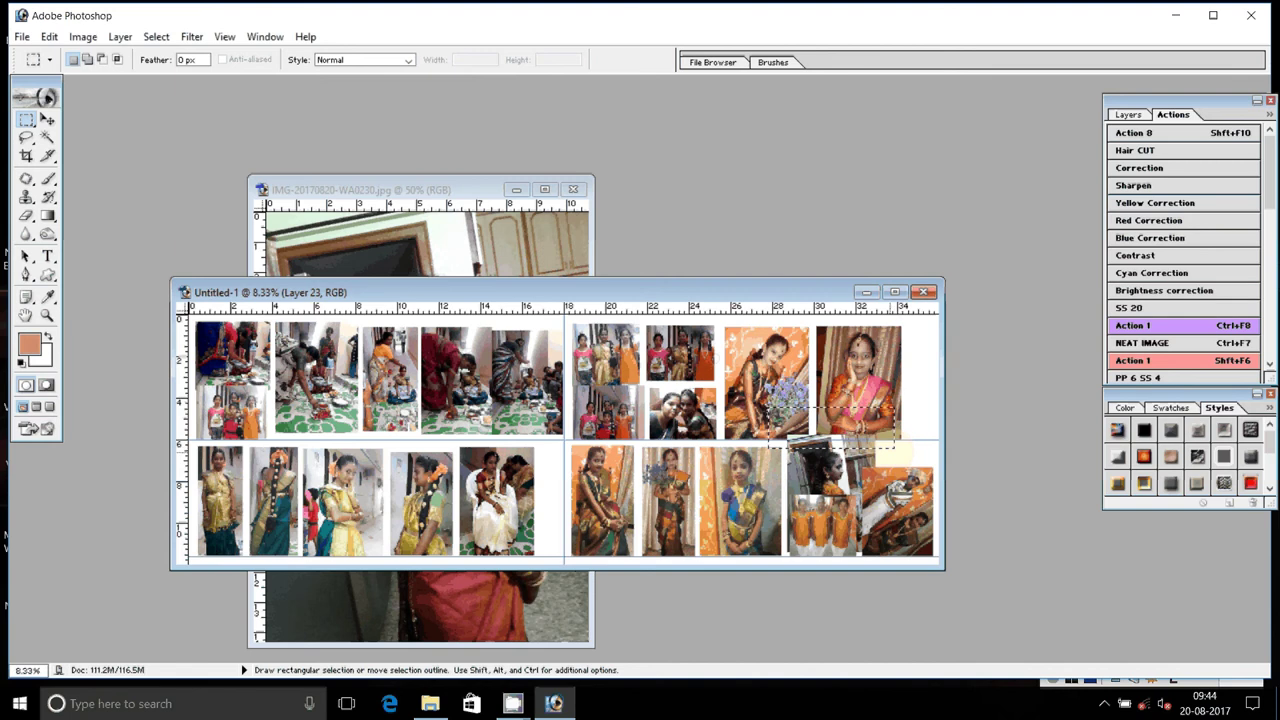
key(Delete)
key(v)
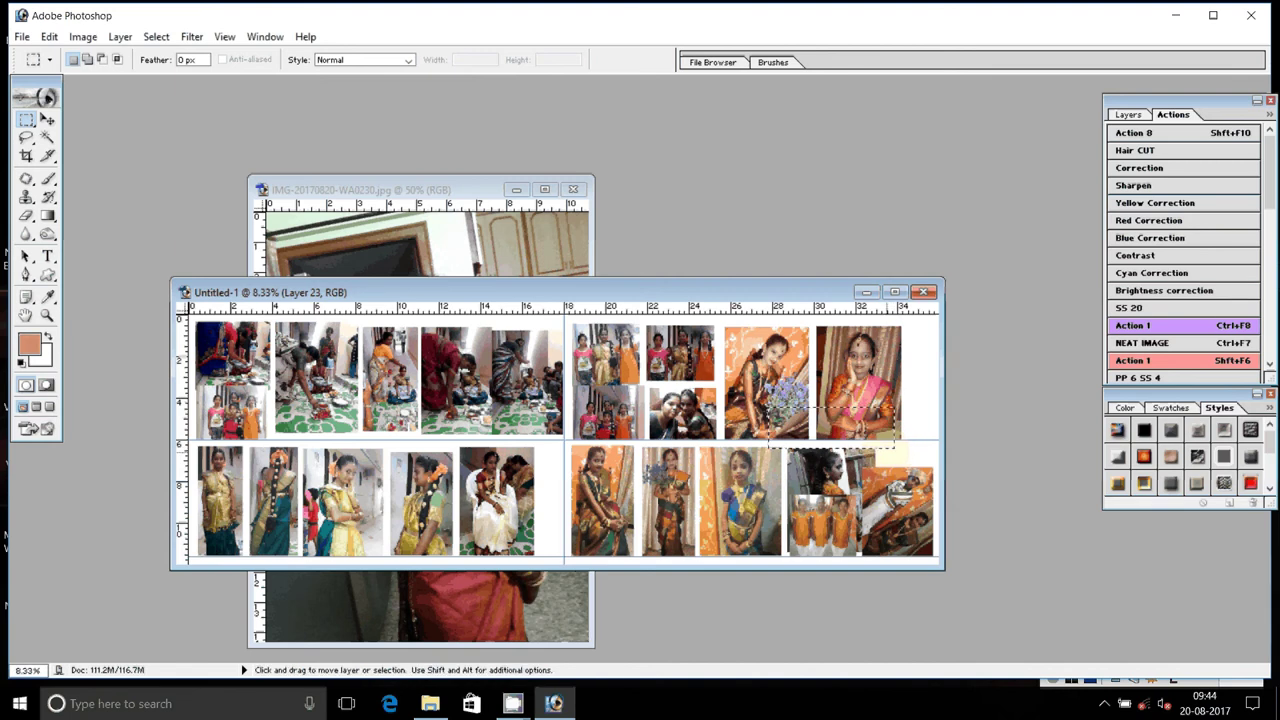
key(m)
key(ctrl+d)
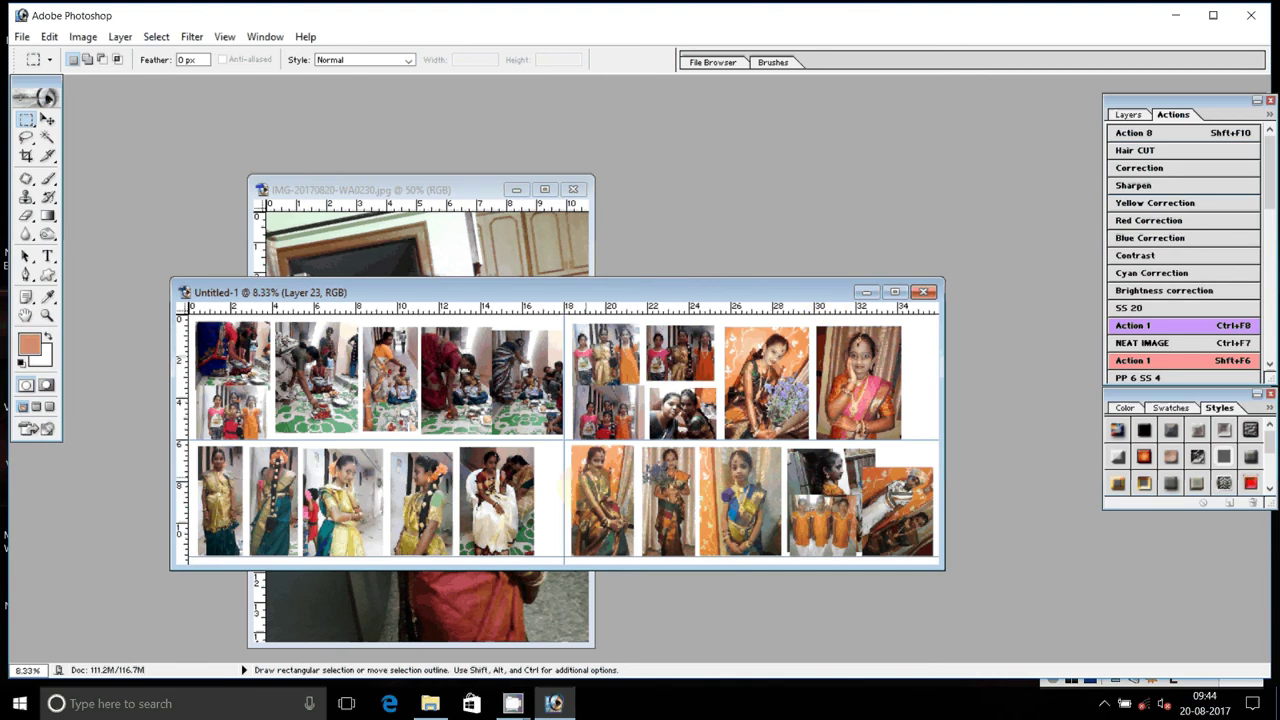
Enlarge the white-dress photo (Layer 15) proportionally and shift it slightly right.
key(v)
click(497, 500)
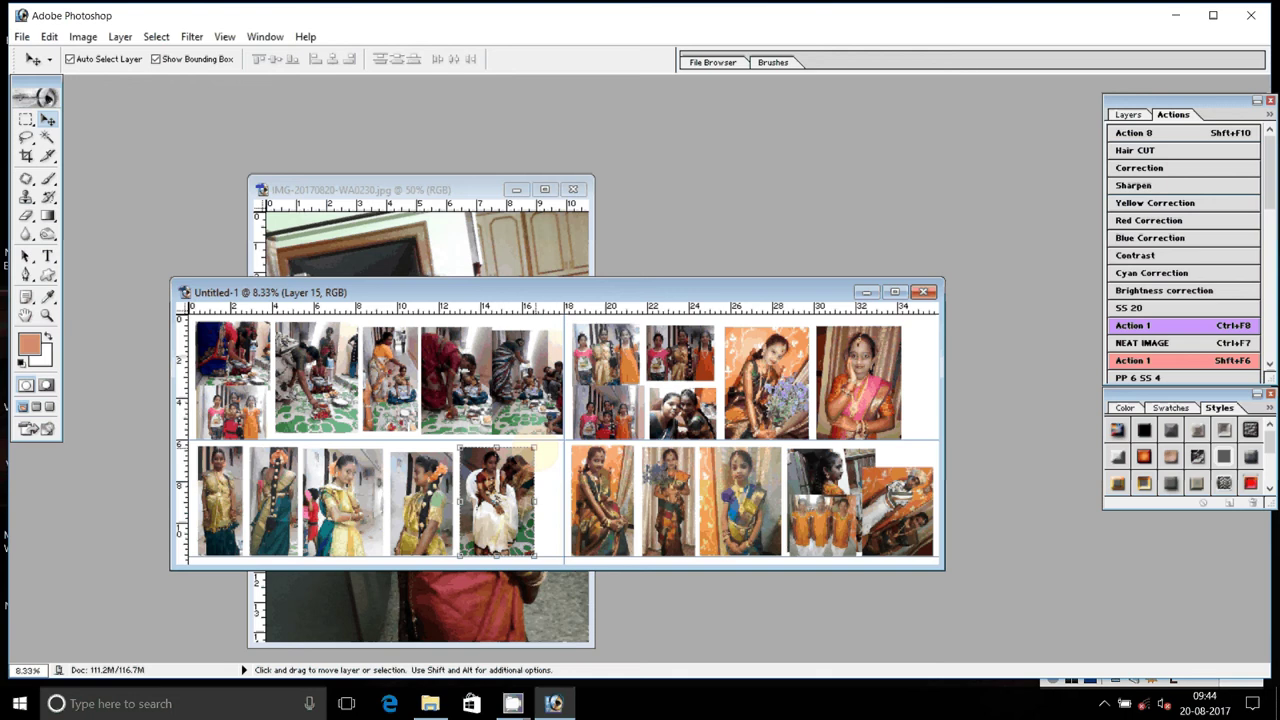
key(shift)
key(ctrl+t)
drag(535, 446, 538, 443)
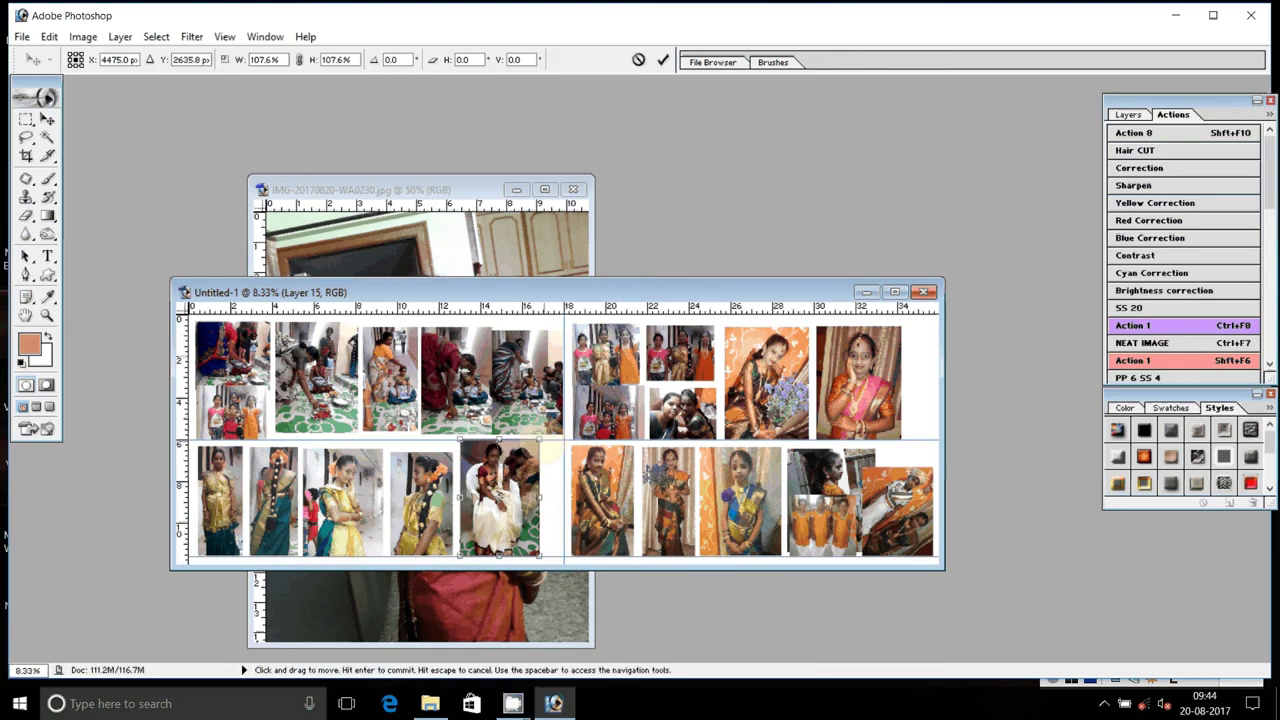
key(Return)
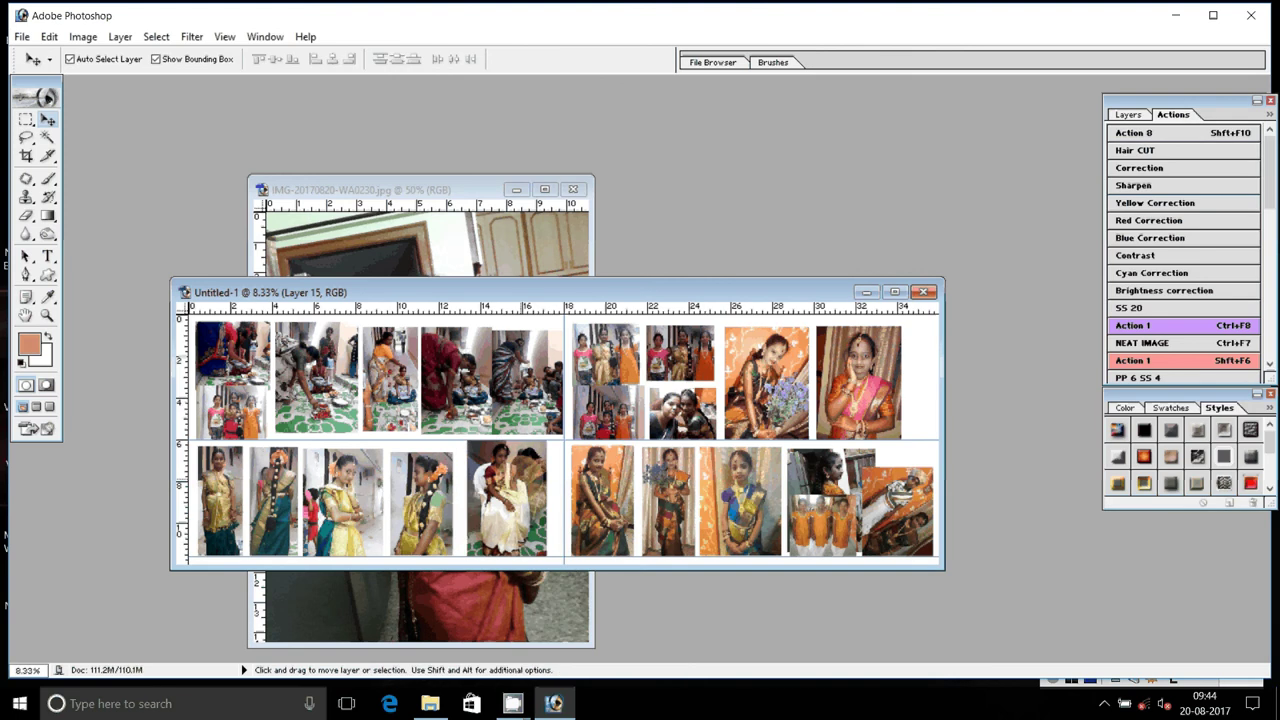
drag(505, 500, 508, 498)
Enlarge the yellow-sari photo (Layer 13) proportionally to 113%.
click(421, 500)
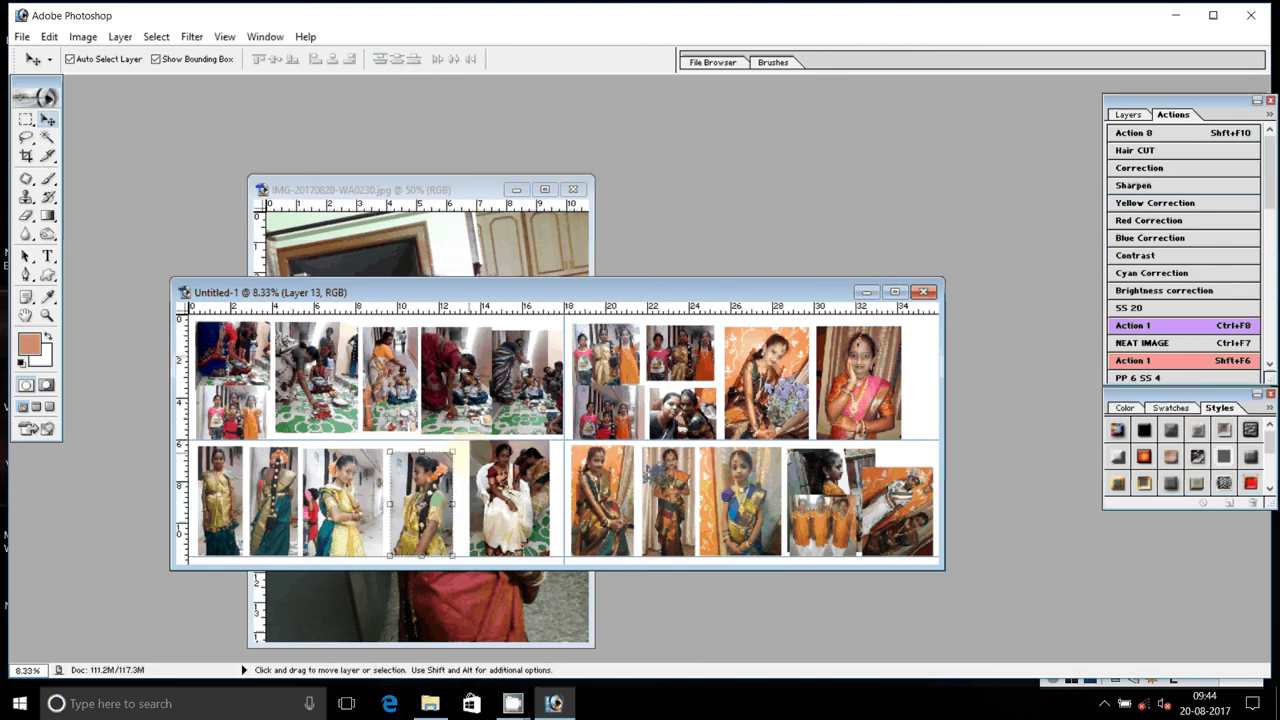
key(shift)
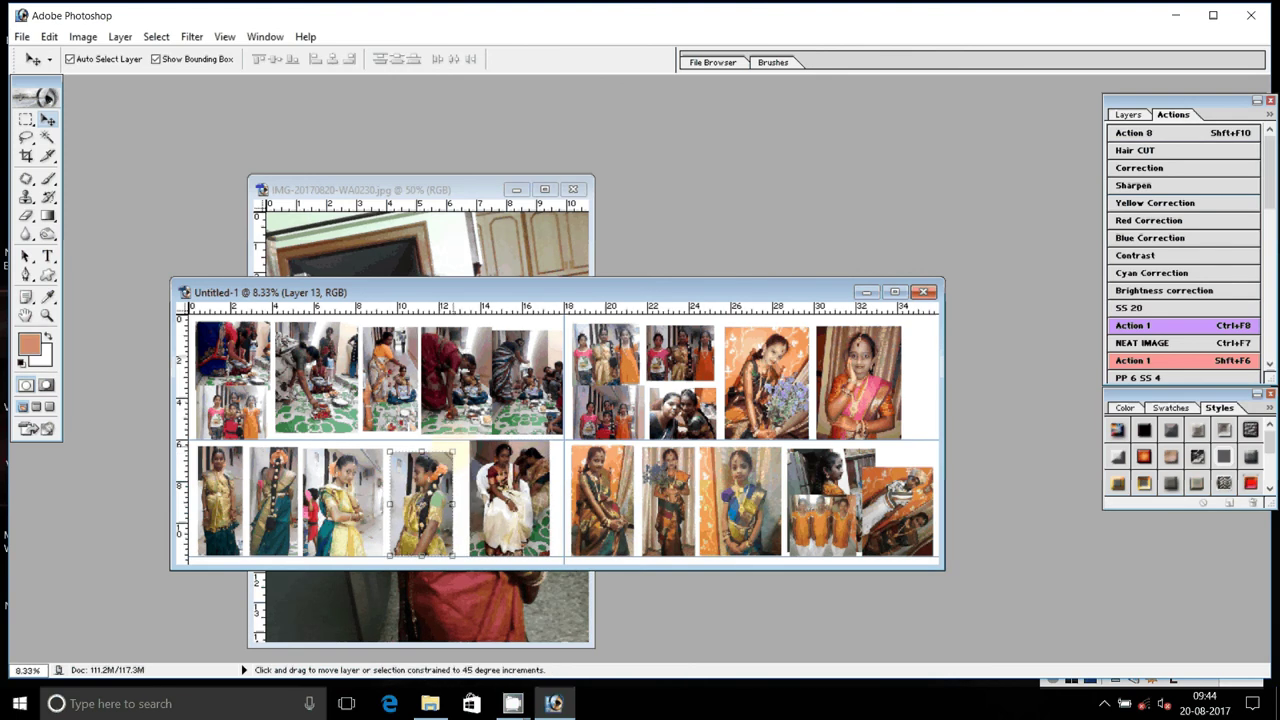
key(ctrl+t)
drag(453, 451, 463, 436)
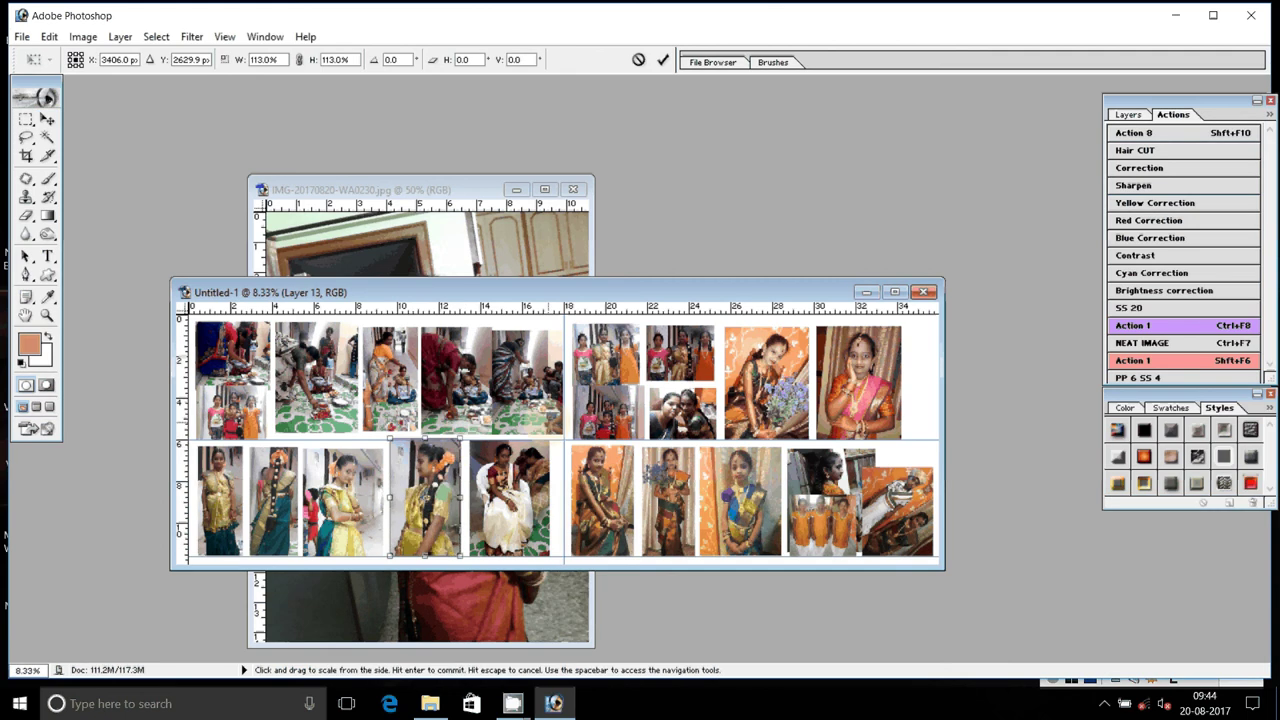
key(Return)
key(alt+bracketleft)
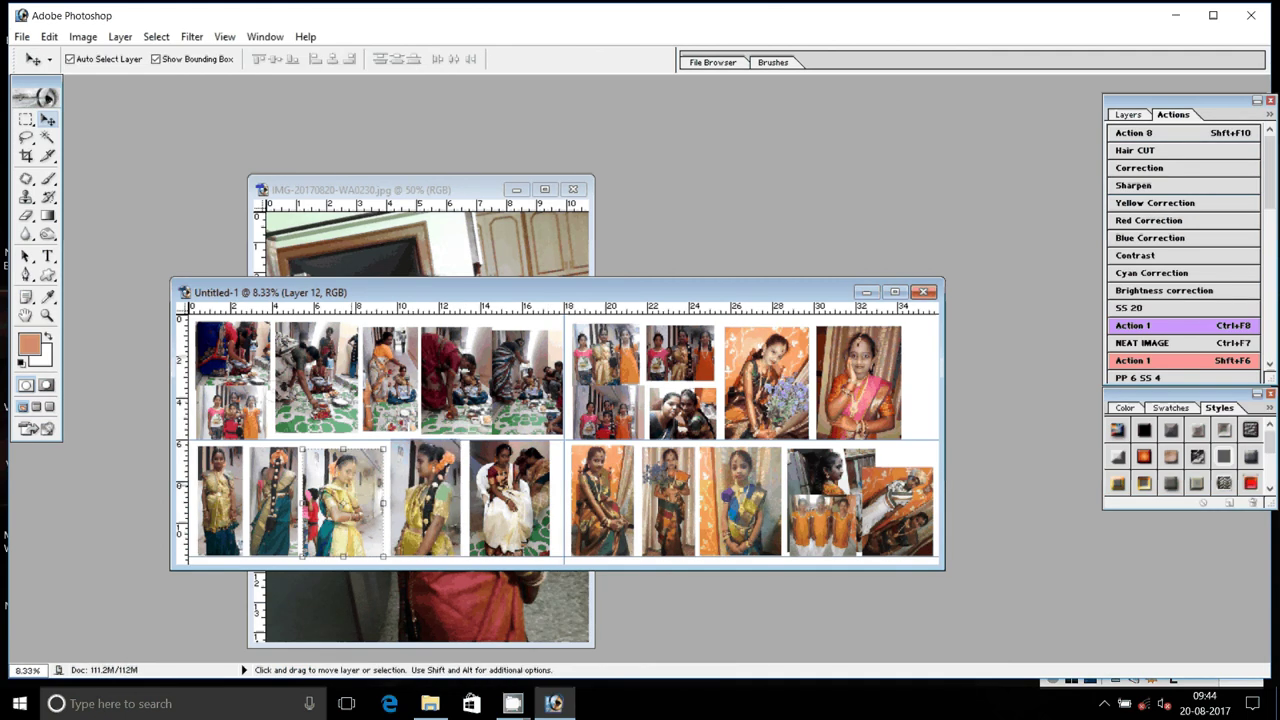
Hide the Background, merge all visible photos into Layer 17, and close the IMG-20170820 window.
right_click(468, 378)
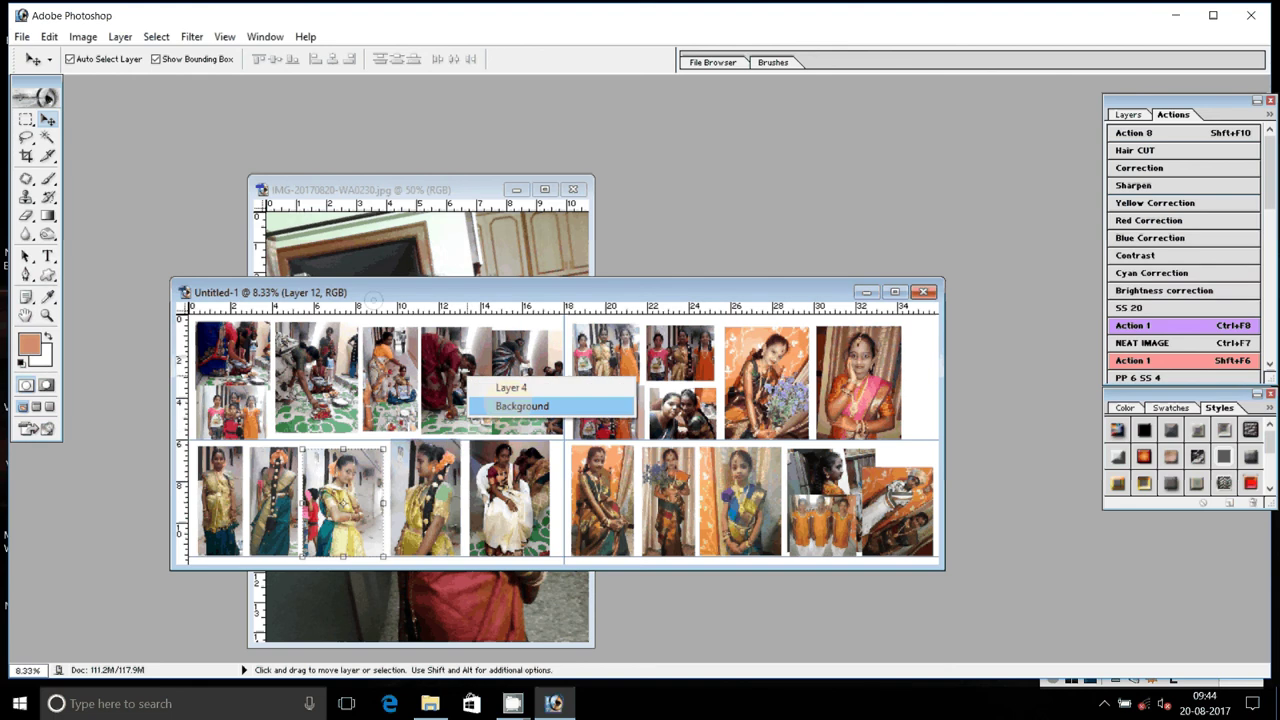
click(522, 405)
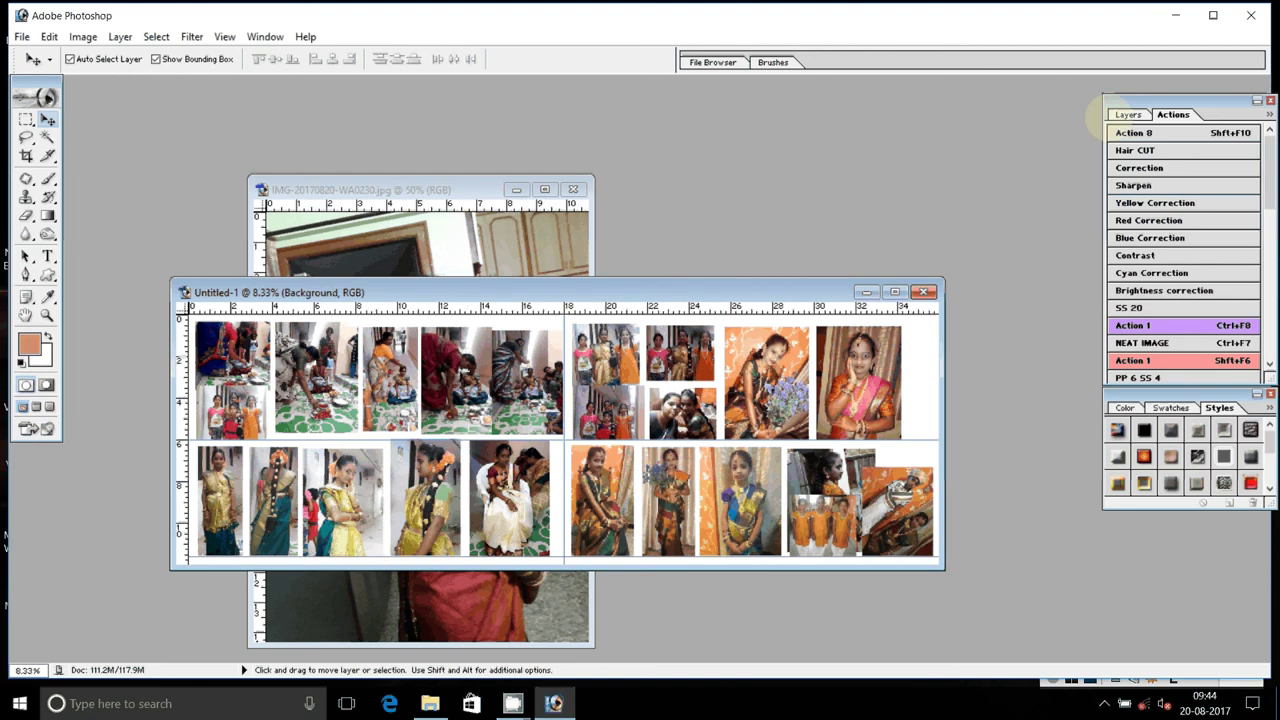
click(1127, 114)
right_click(553, 382)
click(607, 408)
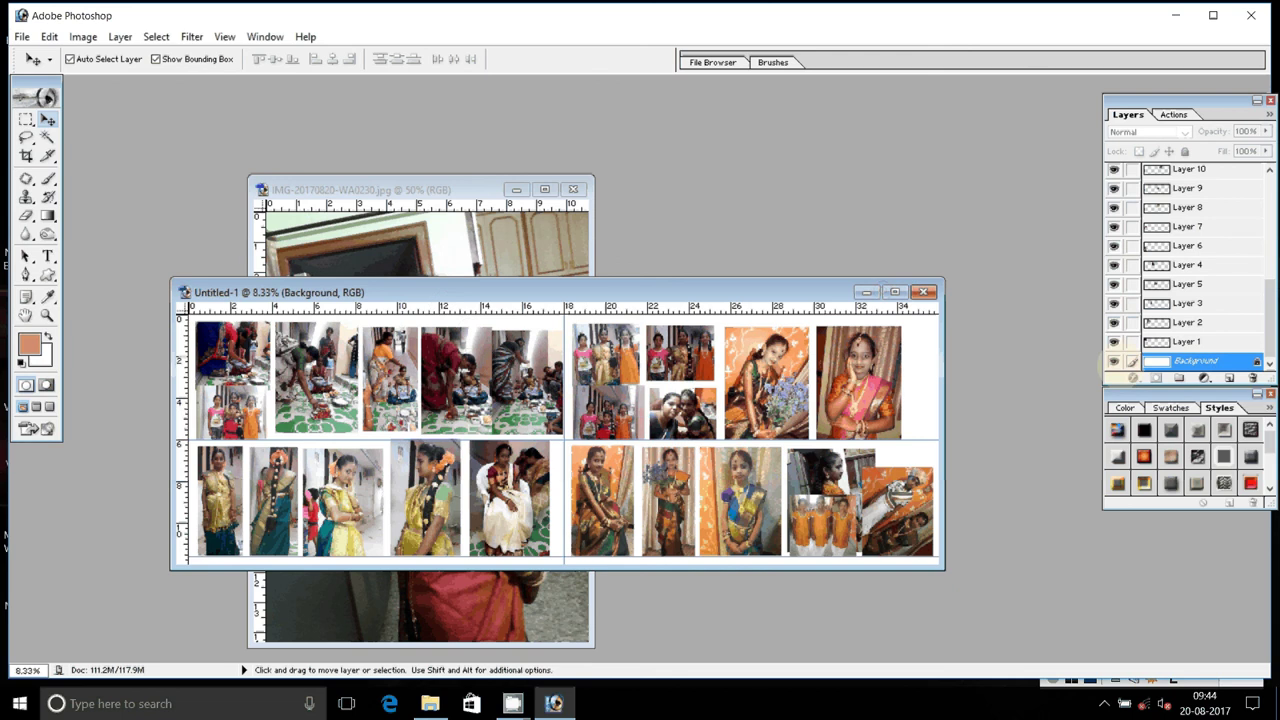
key(Delete)
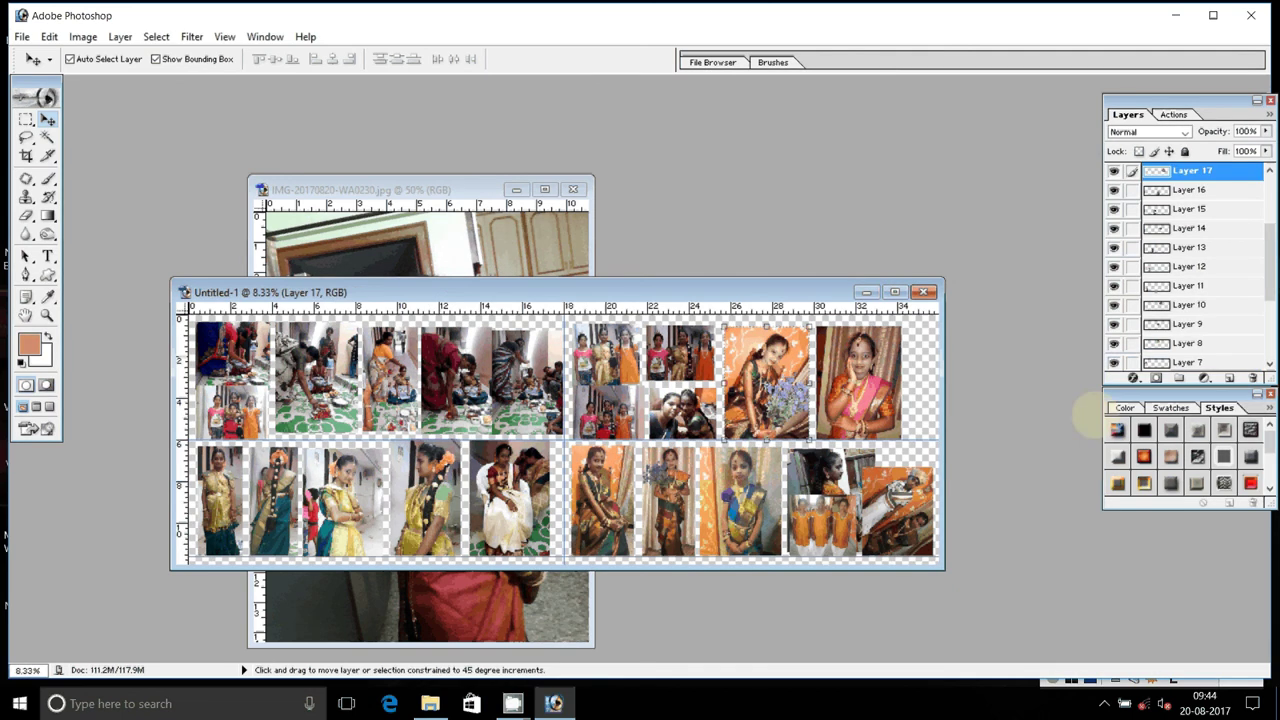
key(shift+ctrl+e)
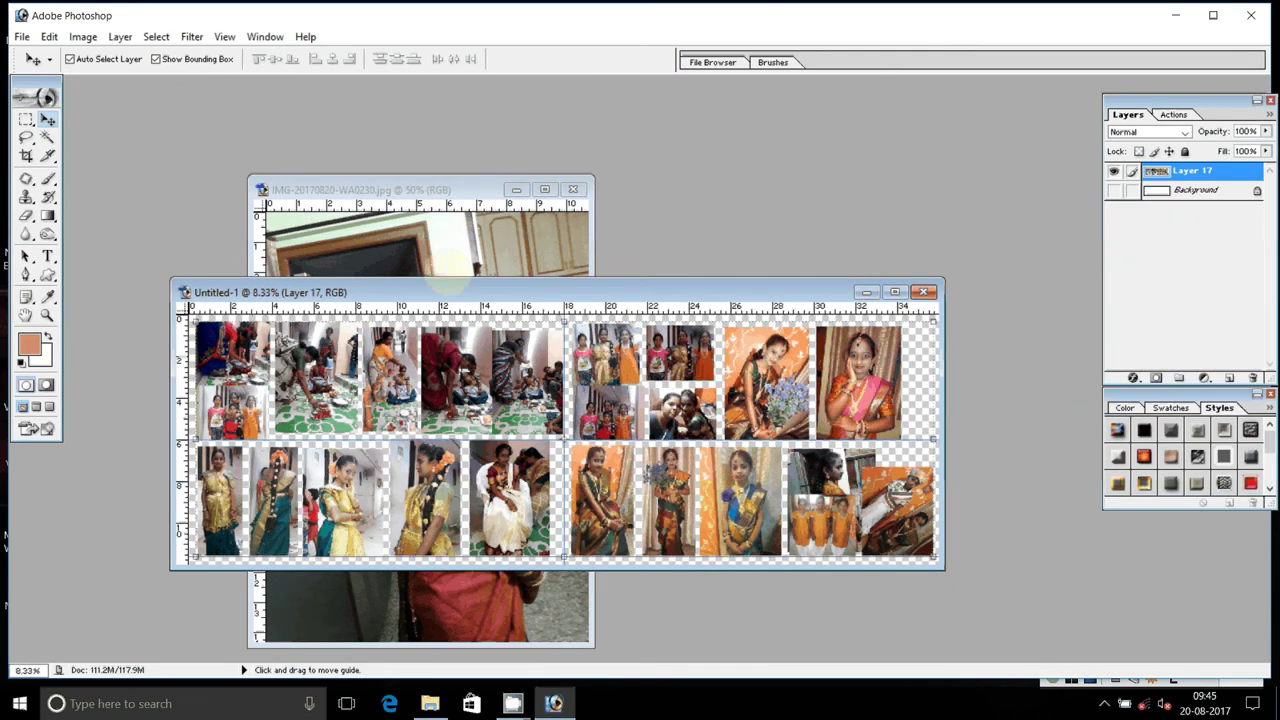
click(451, 264)
click(574, 189)
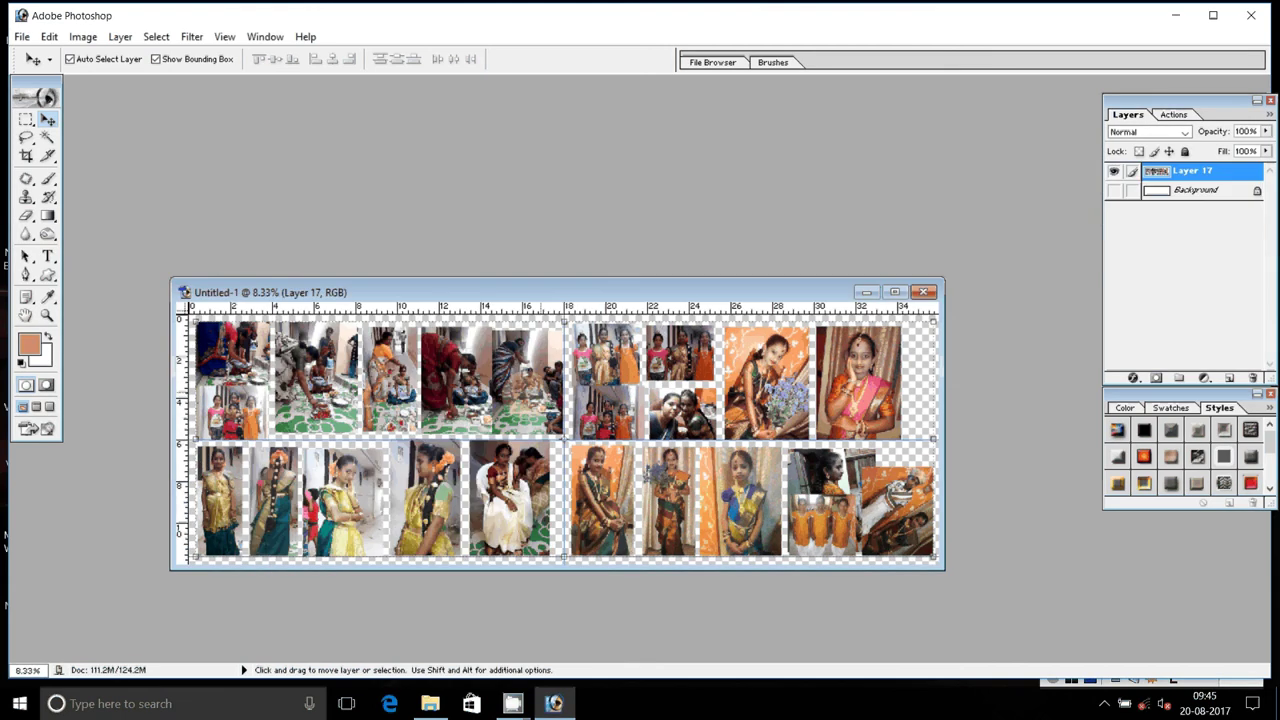
Add a Stroke effect with Pattern fill, loading the Texture Fill pattern set.
click(1133, 378)
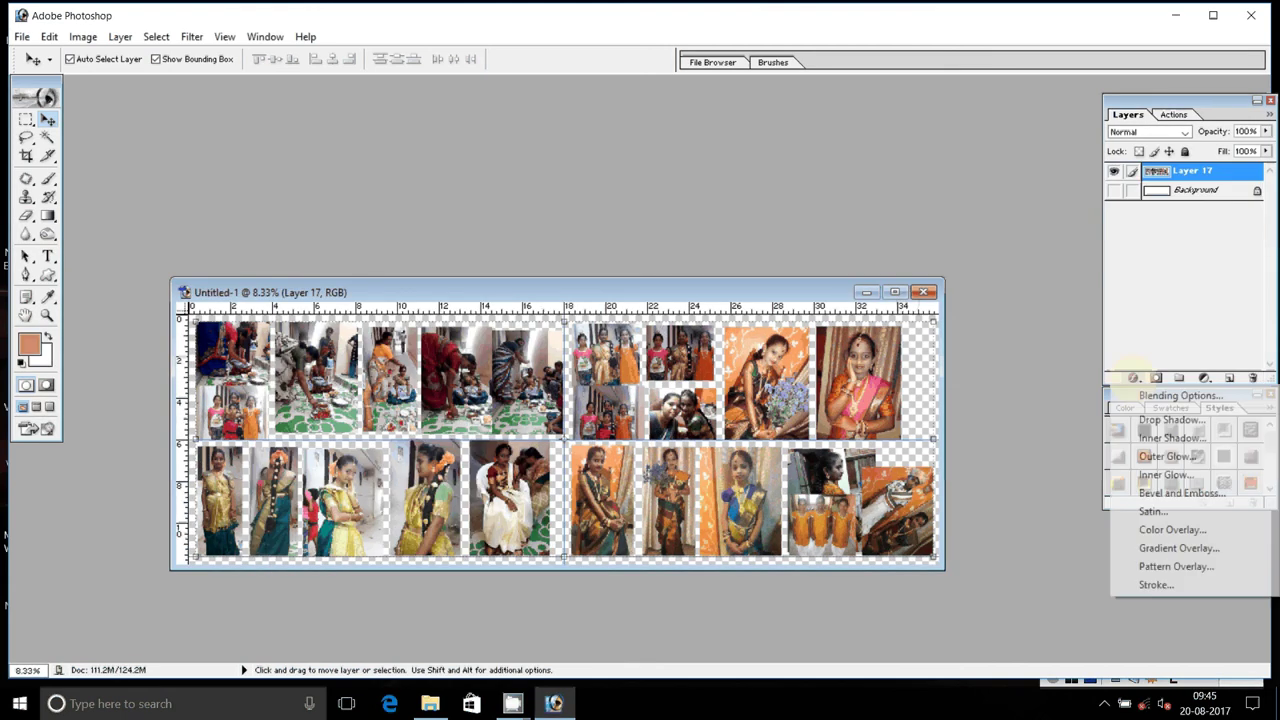
click(1160, 585)
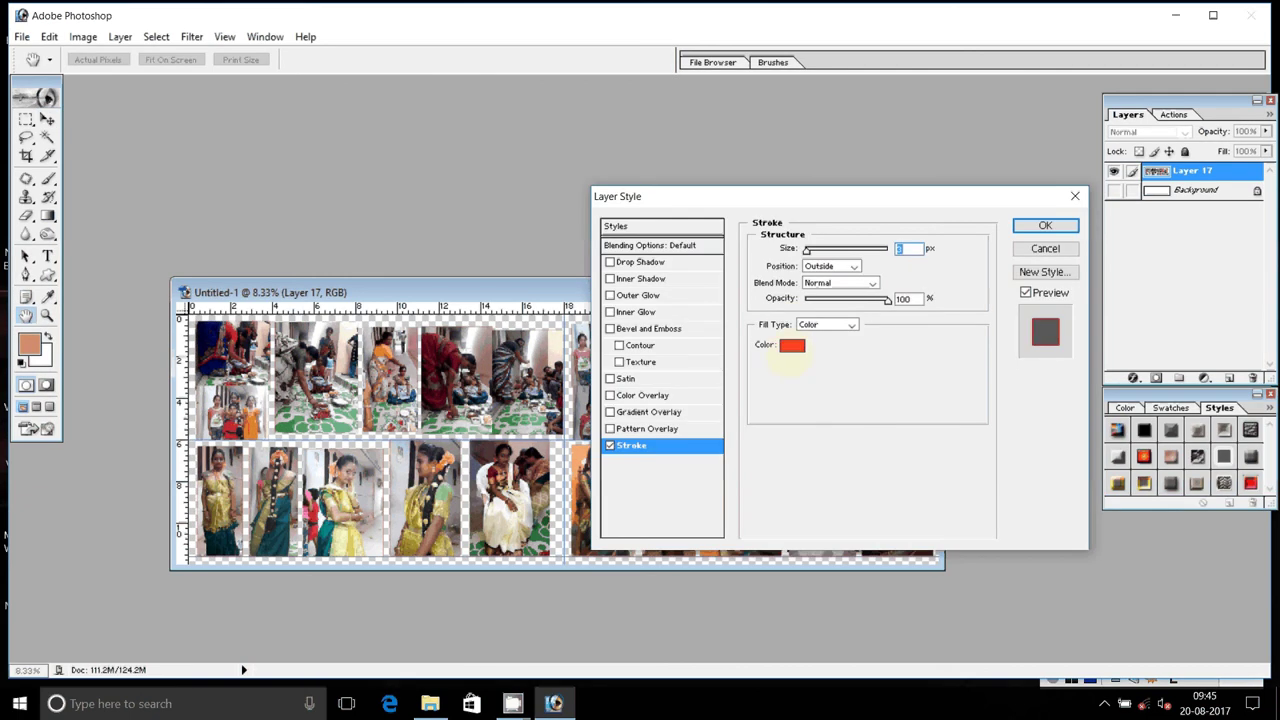
click(812, 325)
click(812, 336)
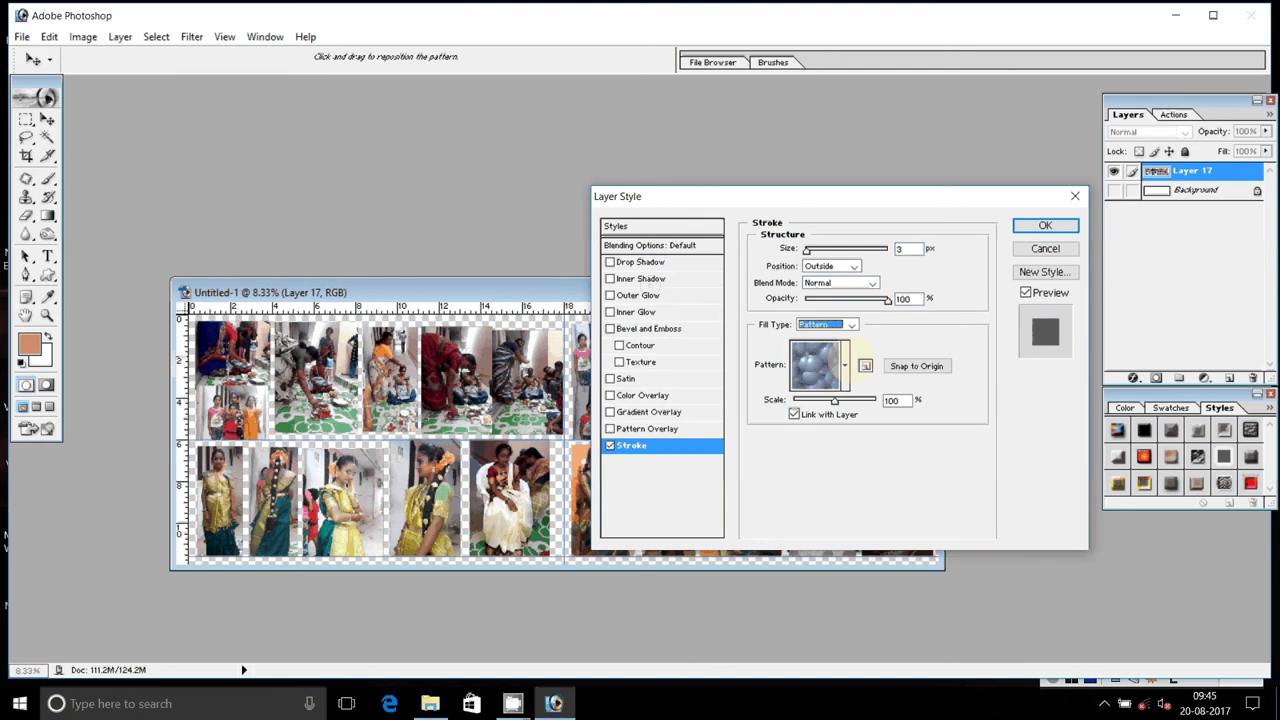
click(845, 364)
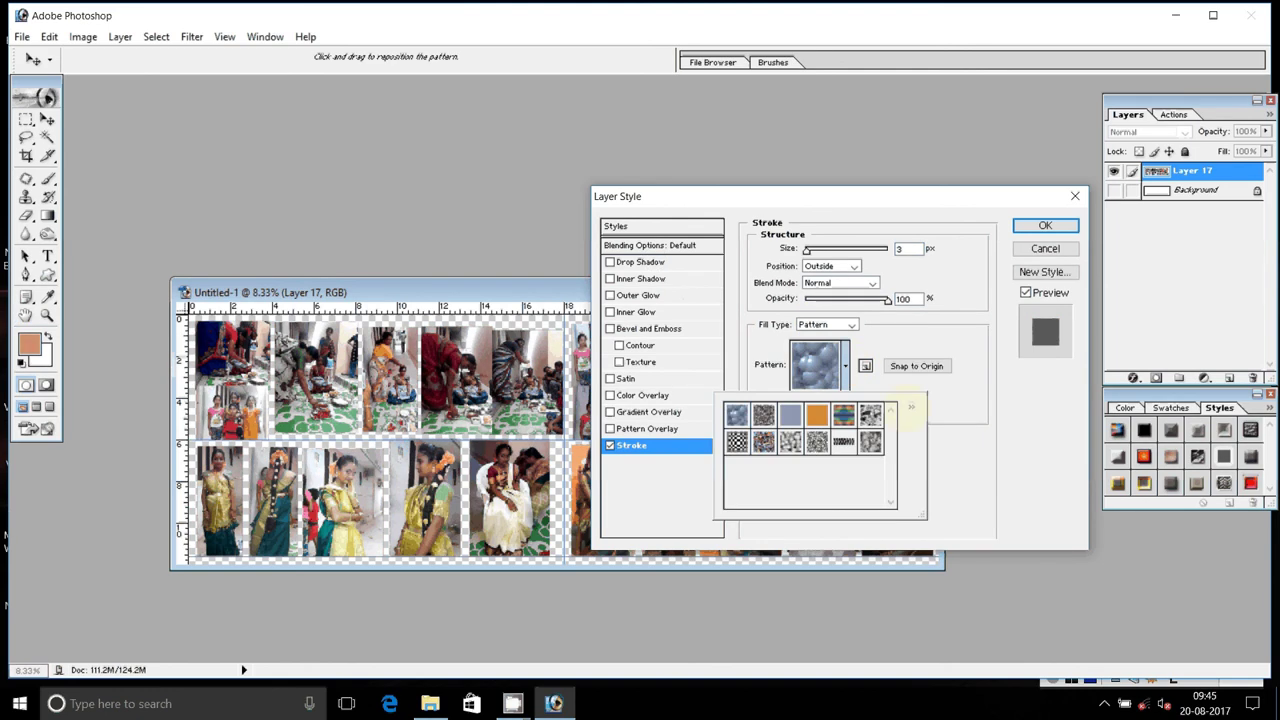
click(911, 406)
click(960, 401)
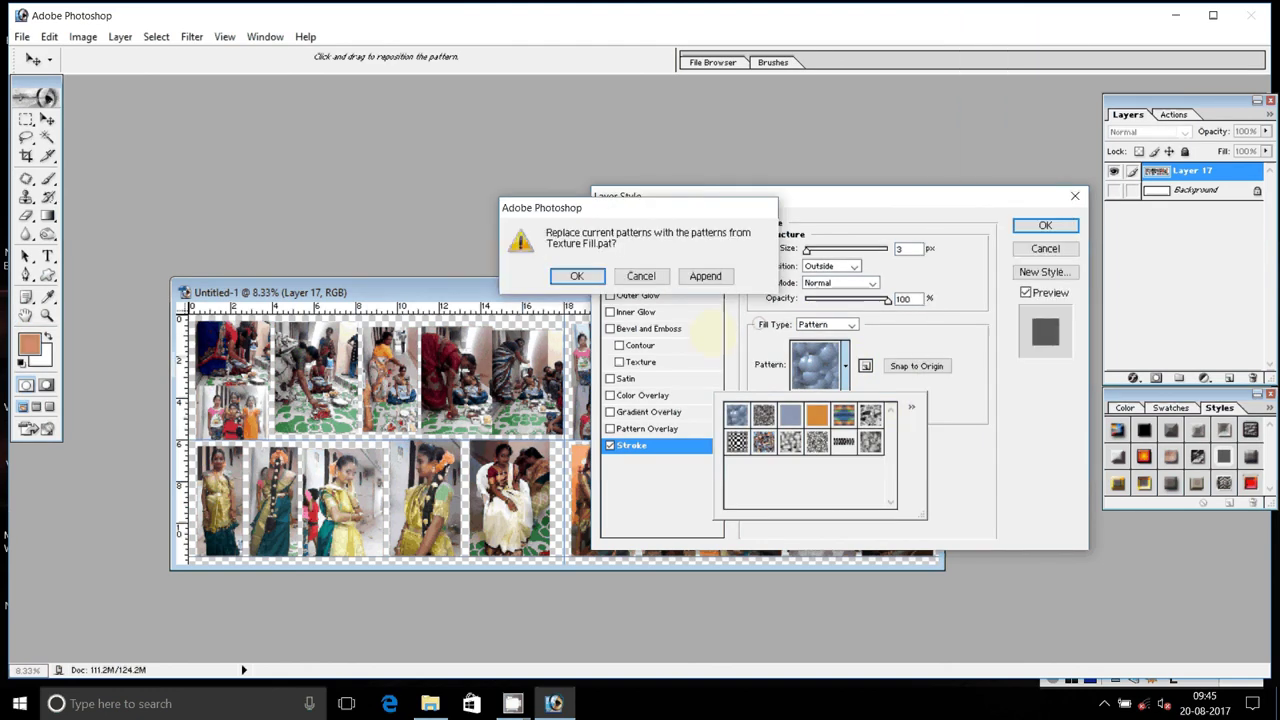
click(573, 274)
Choose the light speckled texture pattern, set stroke size to 12 px and apply.
click(843, 468)
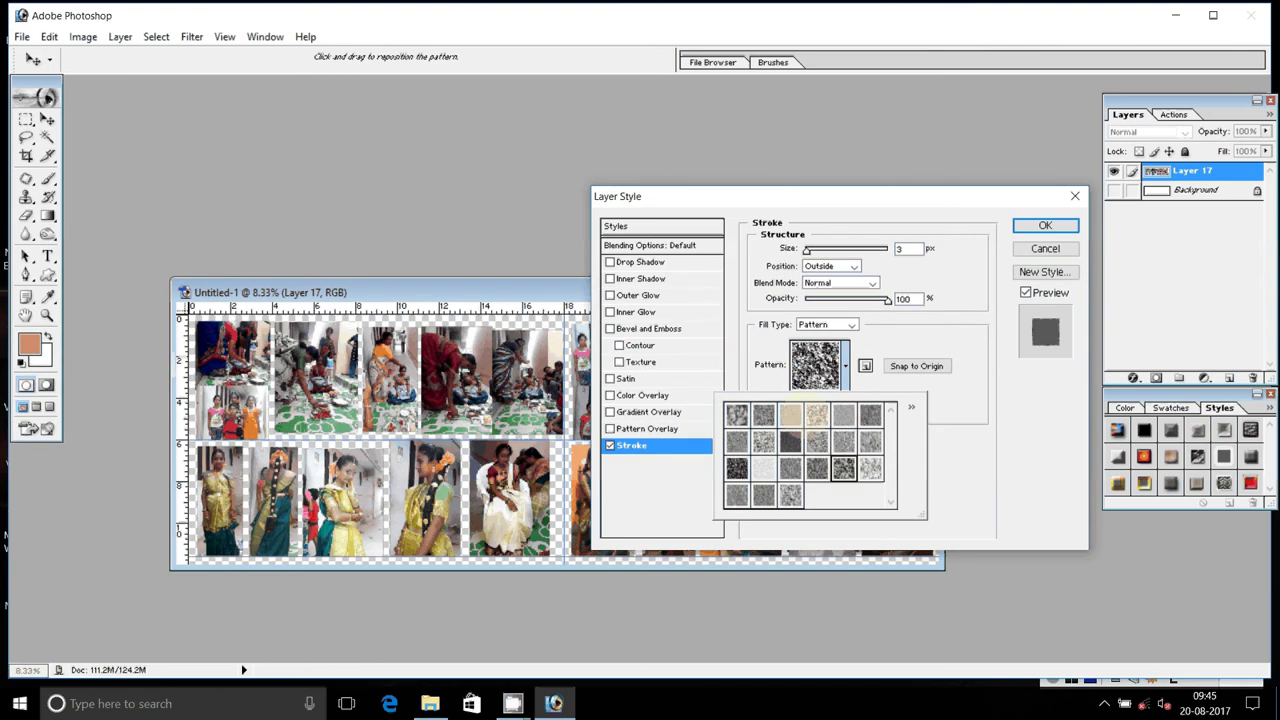
click(790, 413)
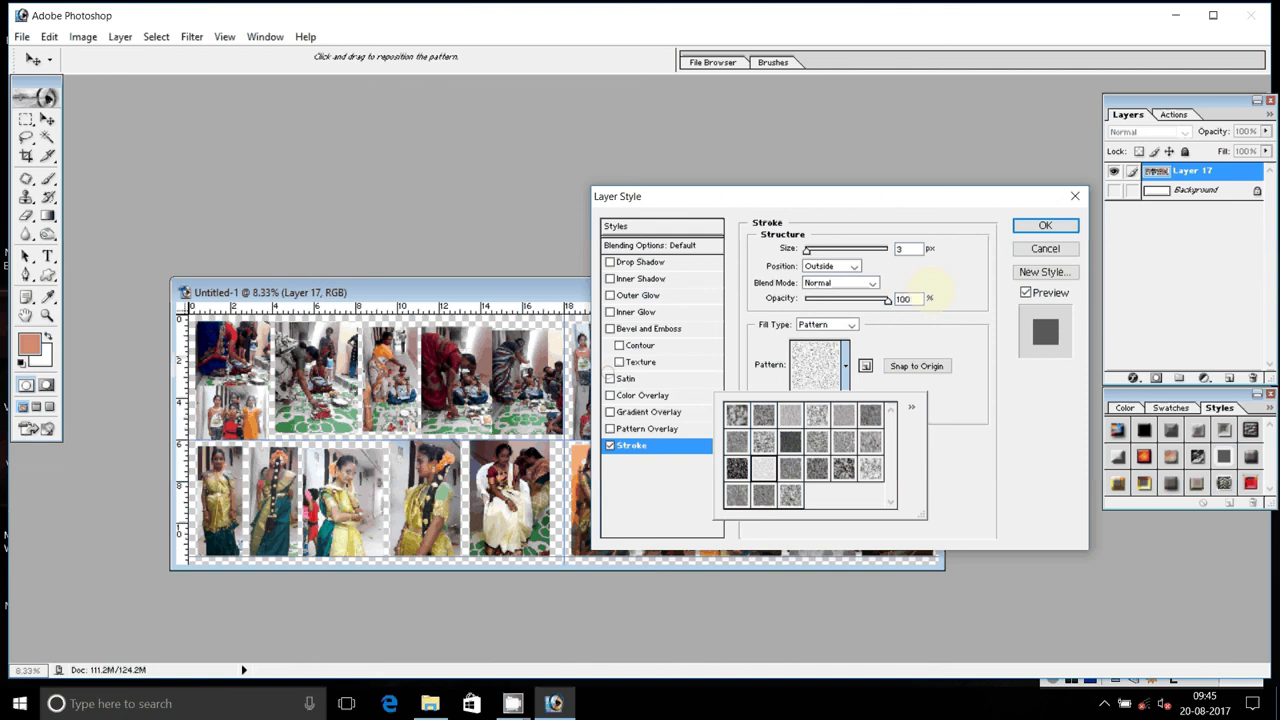
click(928, 298)
double_click(908, 248)
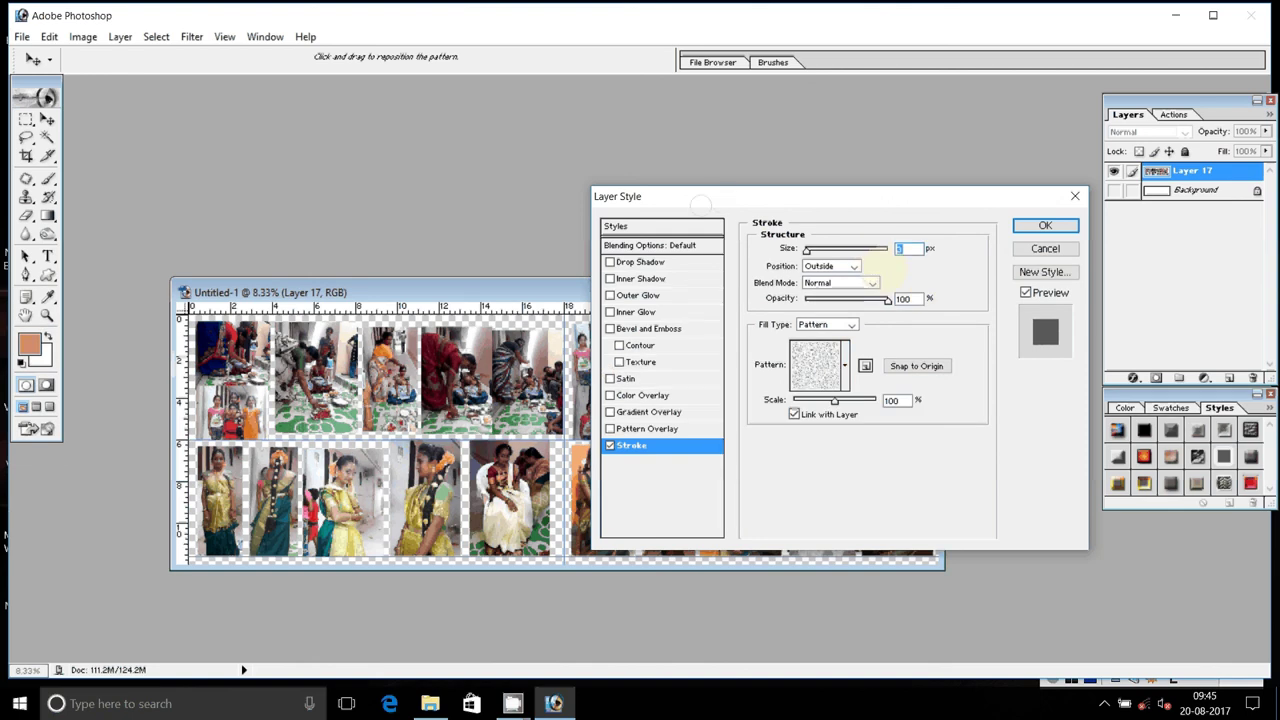
text(12)
key(Tab)
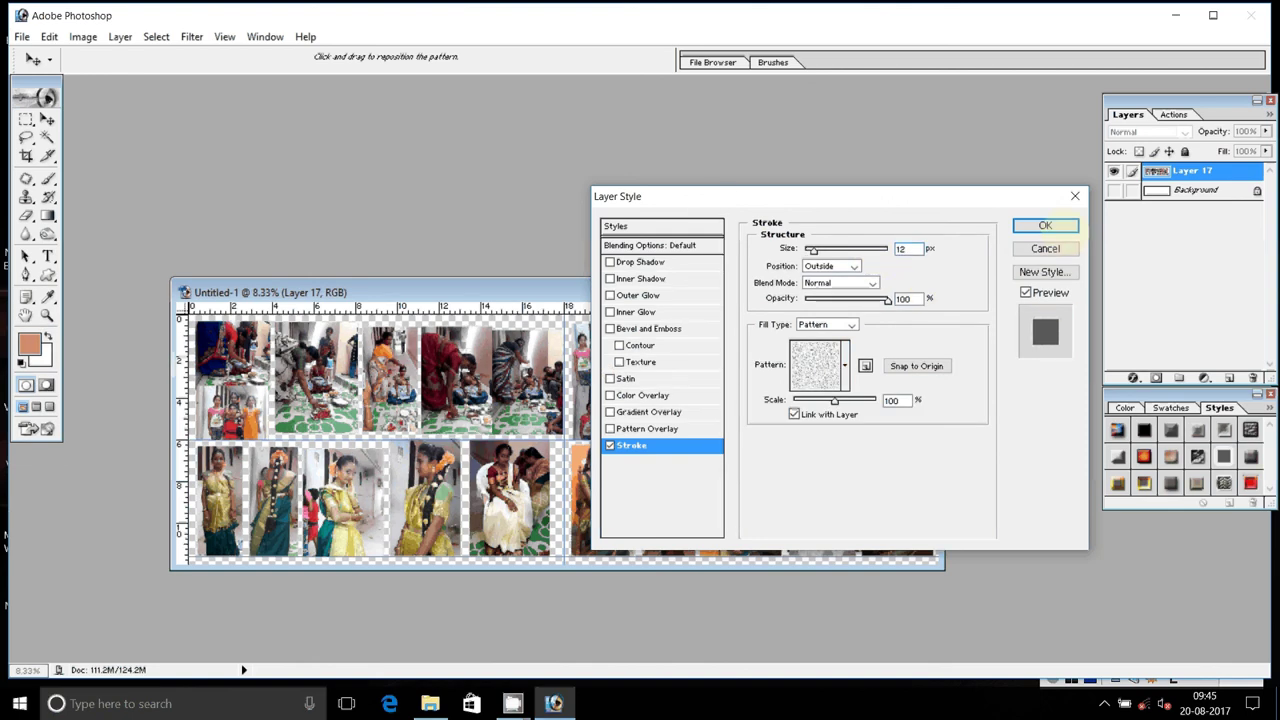
key(Return)
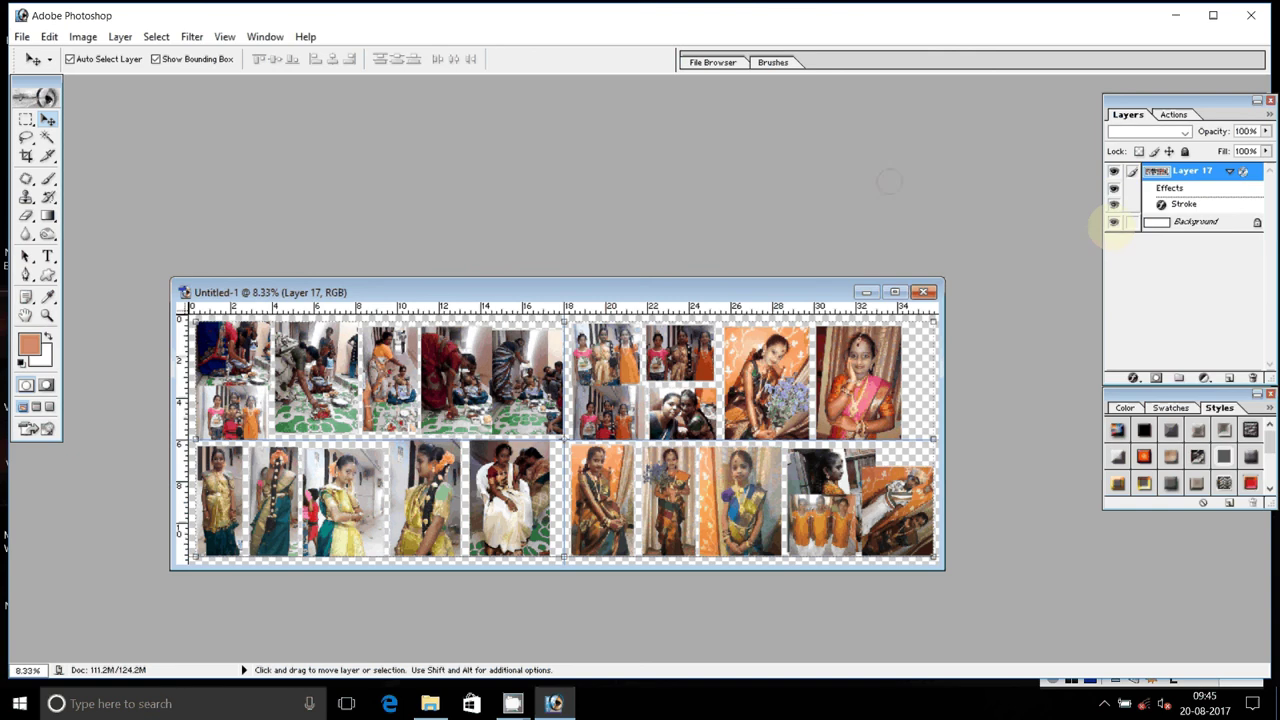
Show the Background layer and convert it into Layer 0.
click(1195, 224)
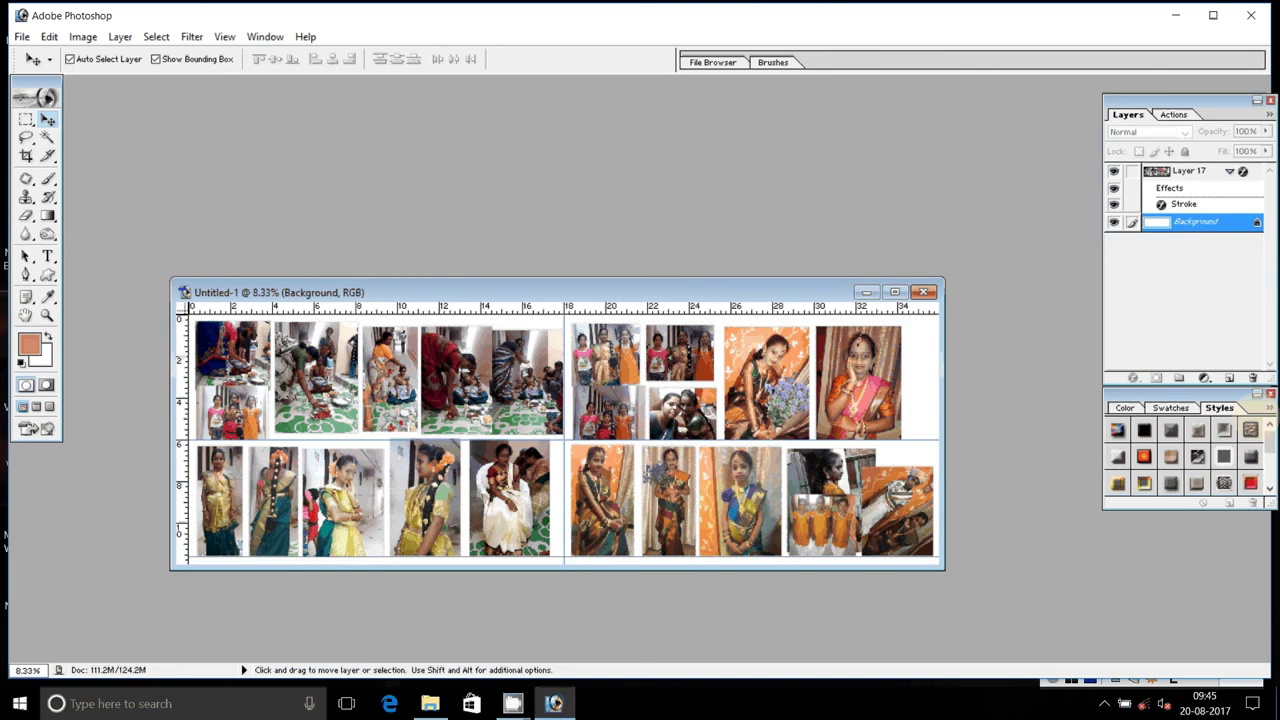
click(1197, 222)
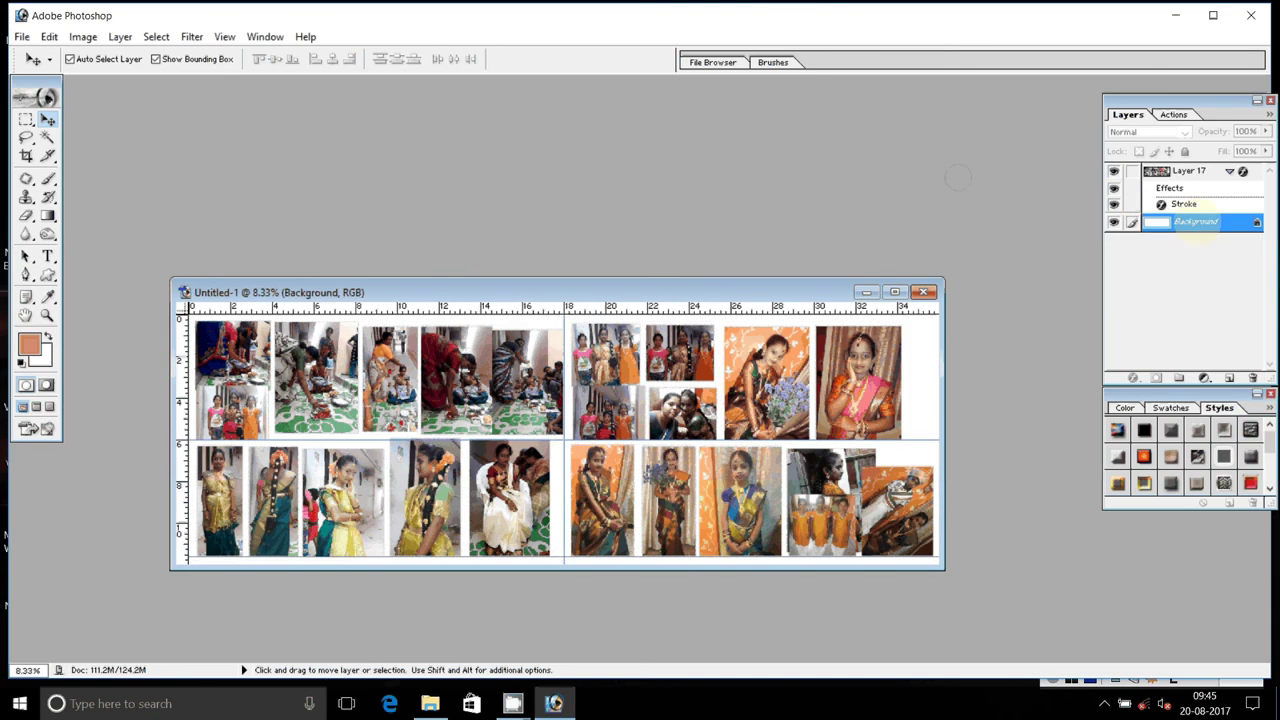
double_click(1197, 222)
click(758, 326)
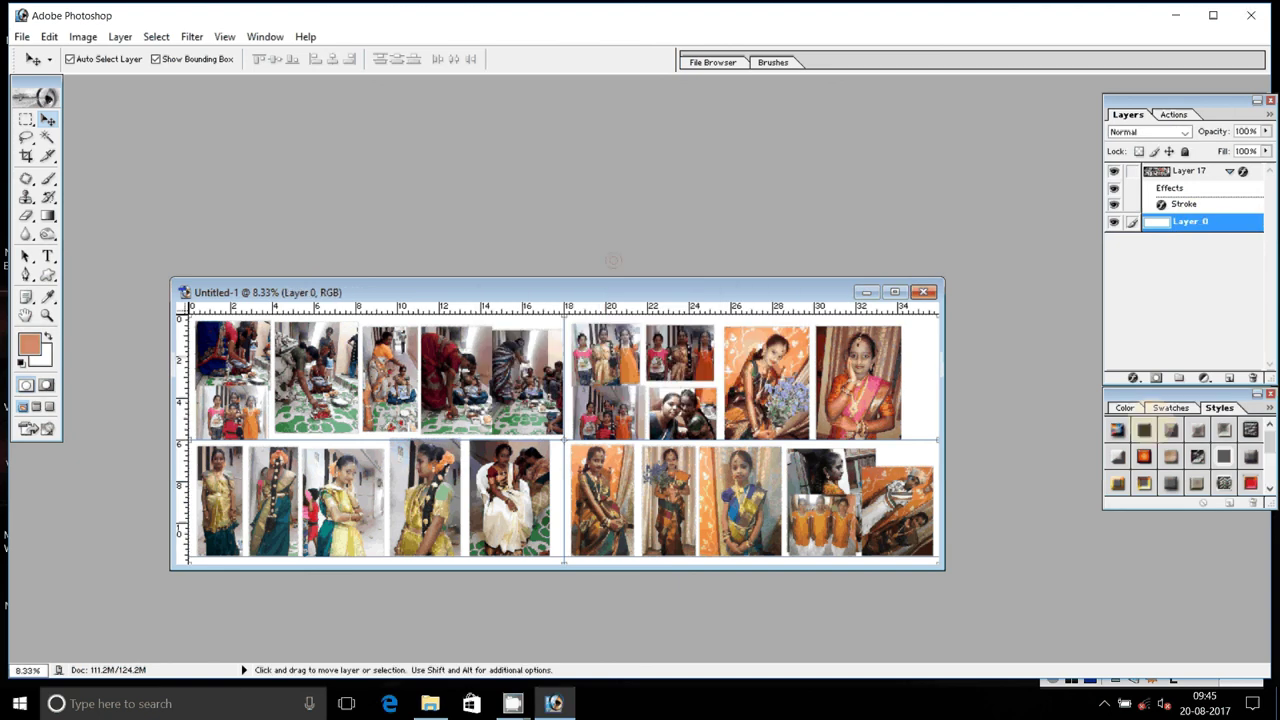
Apply a gradient, bevel and drop shadow style preset, then merge visible layers.
click(1197, 430)
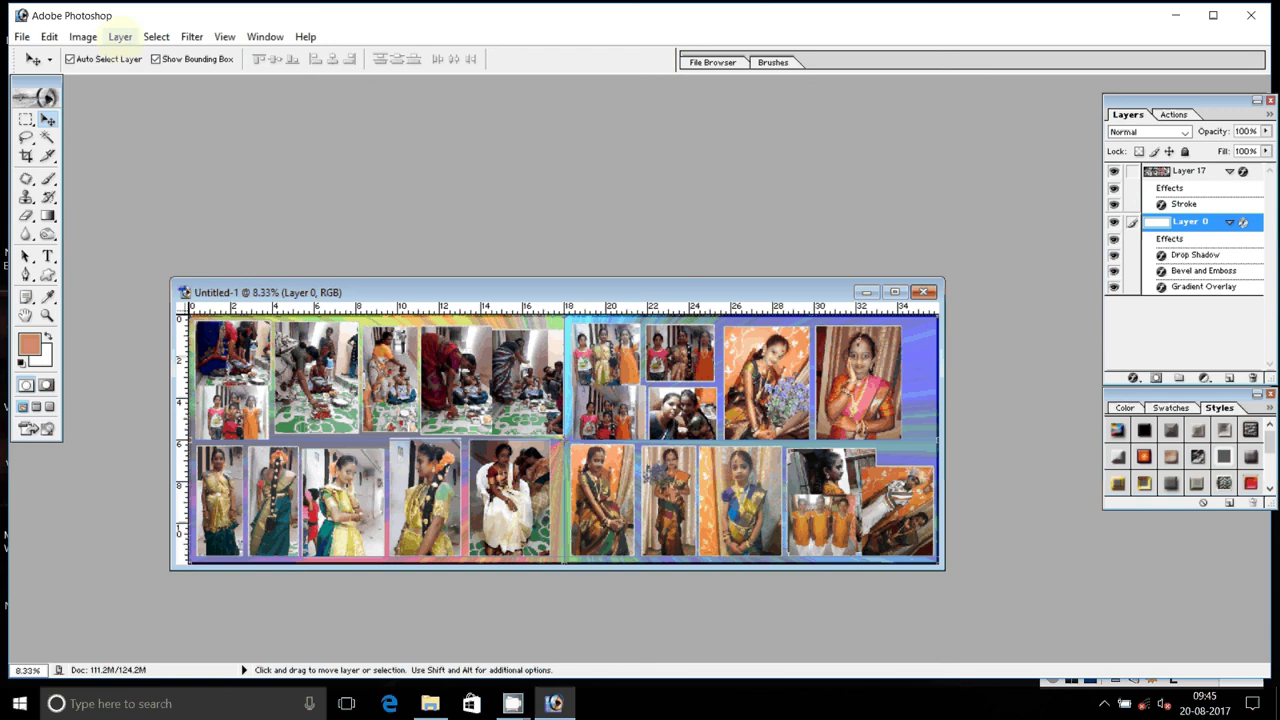
click(120, 36)
click(160, 529)
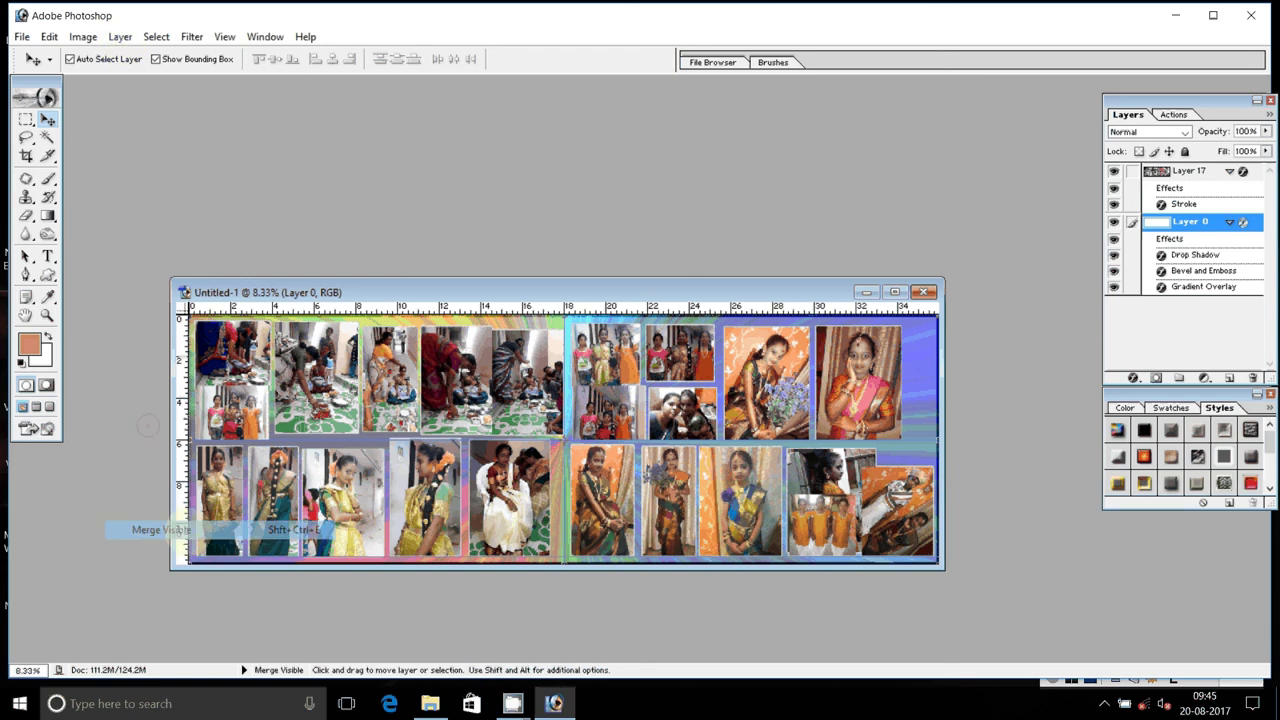